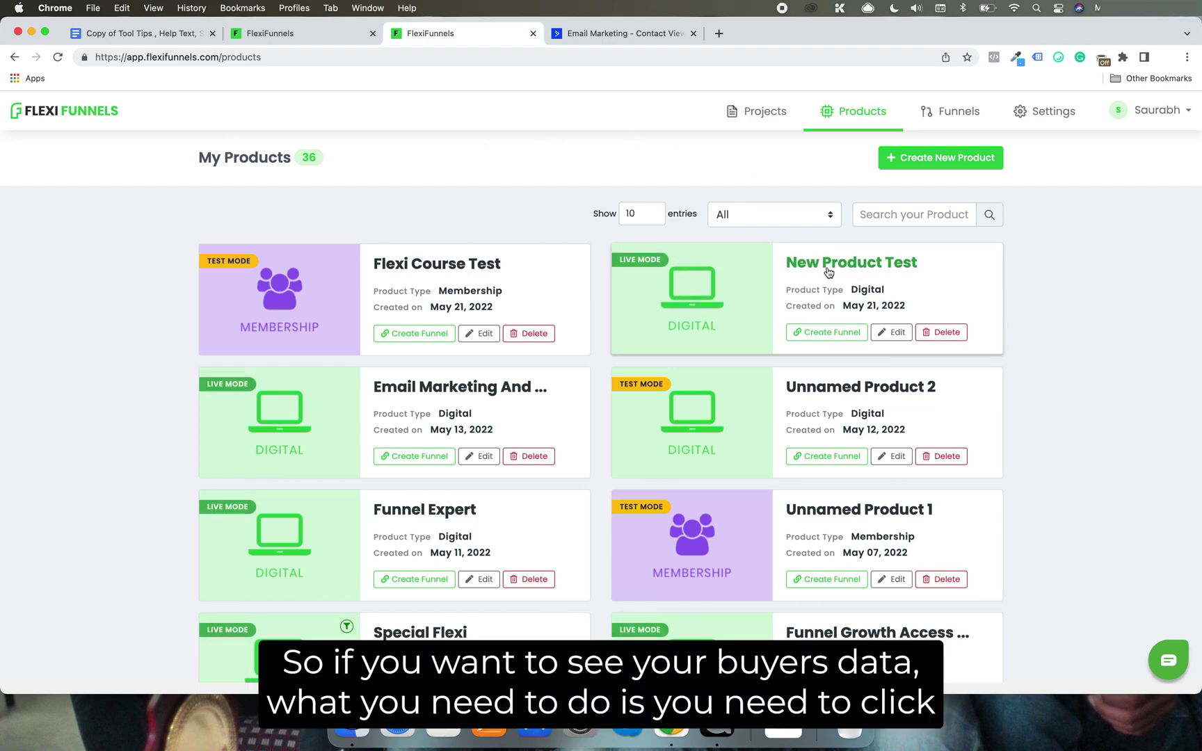
- Open the New Product Test product for editing and display its buyer Statistics
left_click(885, 334)
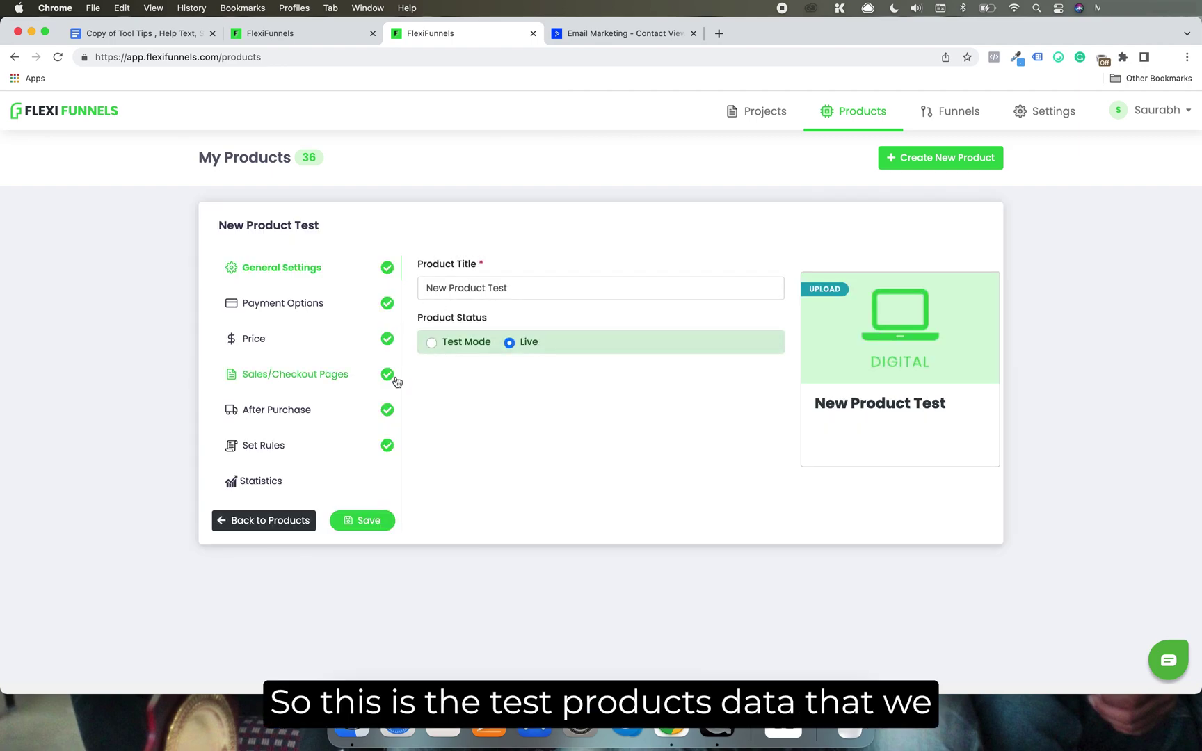
left_click(283, 481)
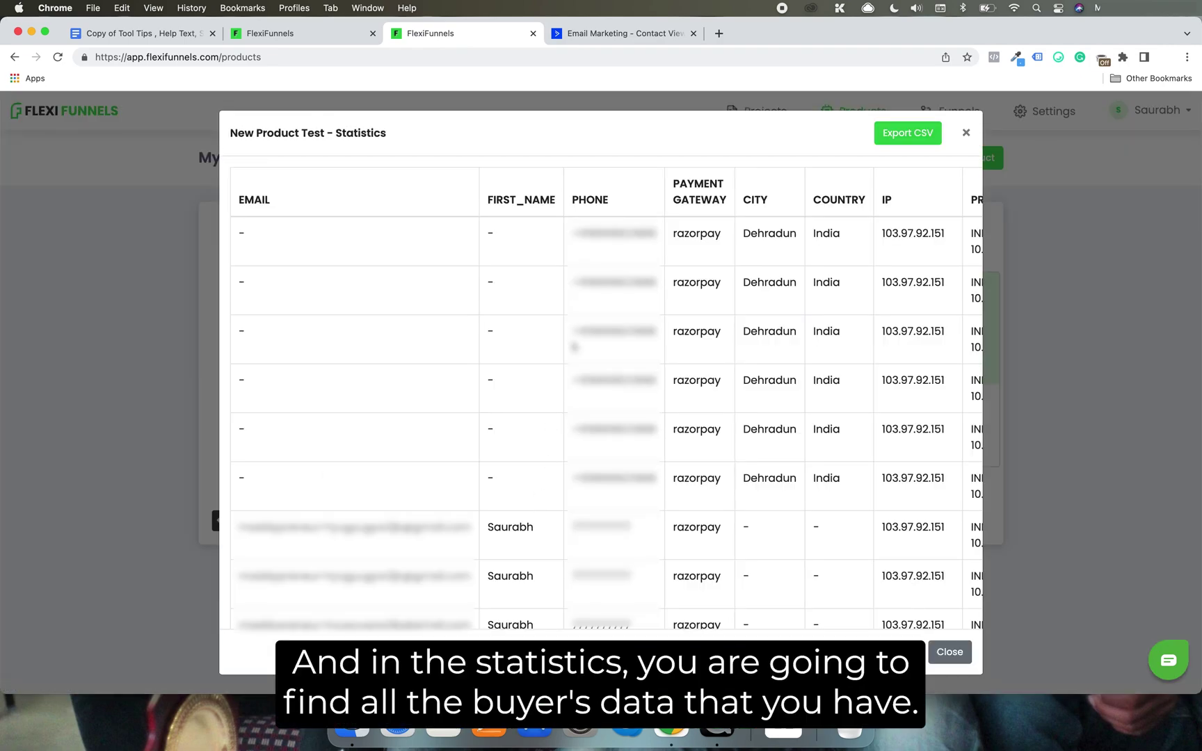
- Scroll to the latest buyer row and highlight its email and razorpay payment gateway
scroll(572, 417, "down", 5)
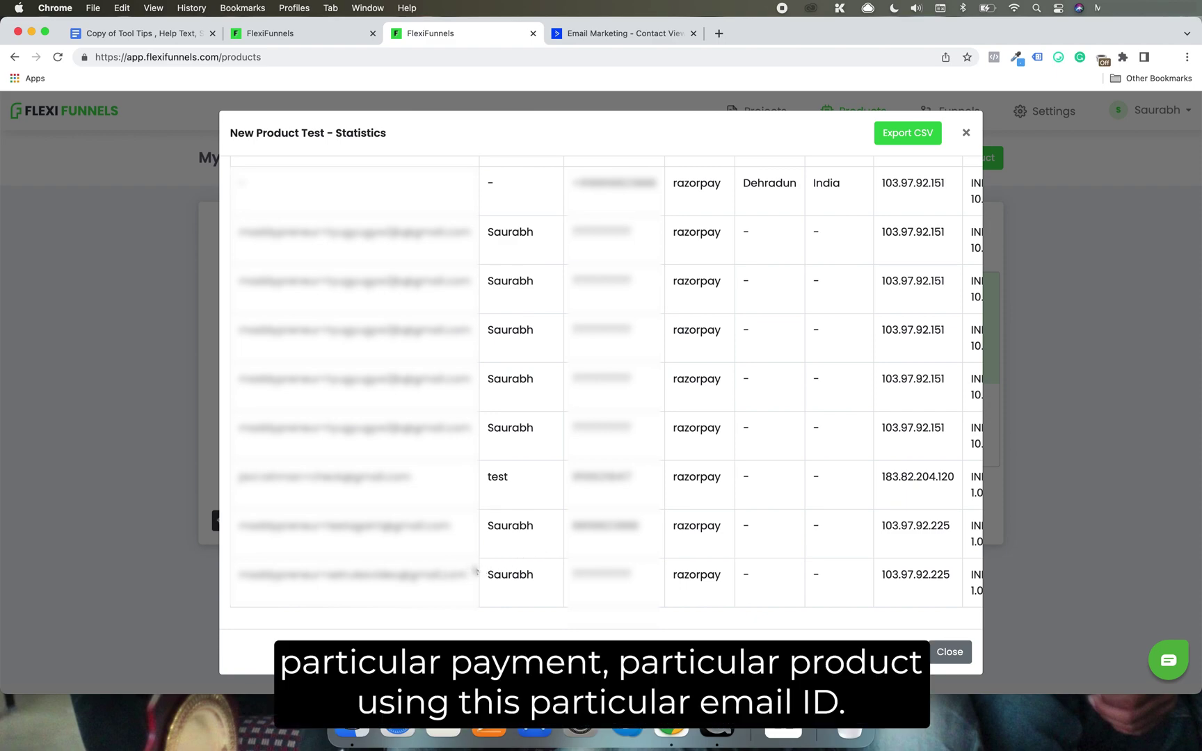
left_click_drag(320, 576, 420, 578)
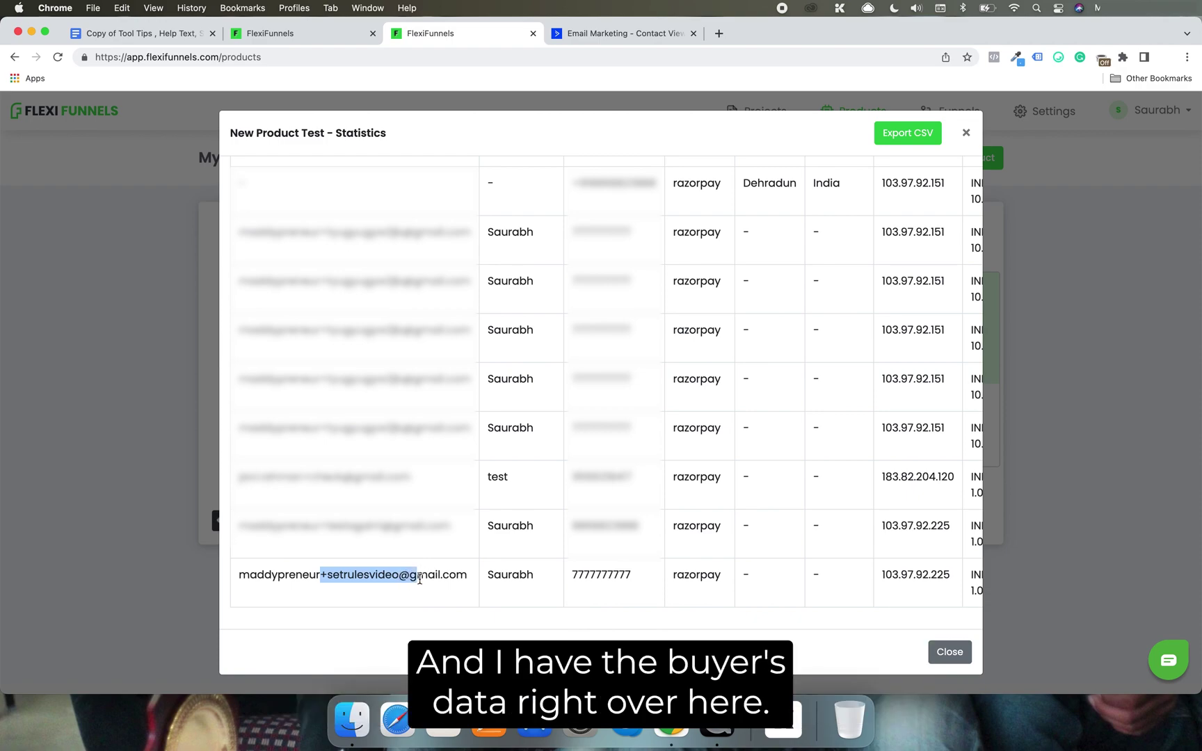
left_click(334, 579)
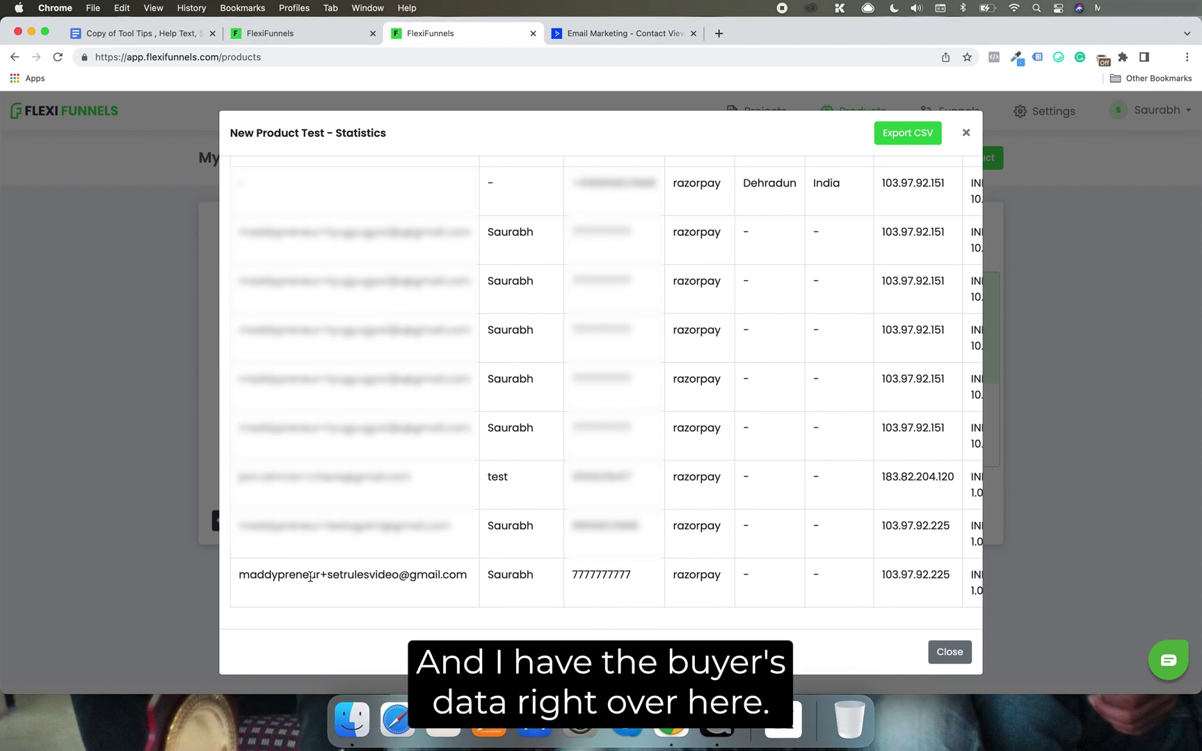
left_click_drag(310, 576, 633, 576)
left_click(546, 578)
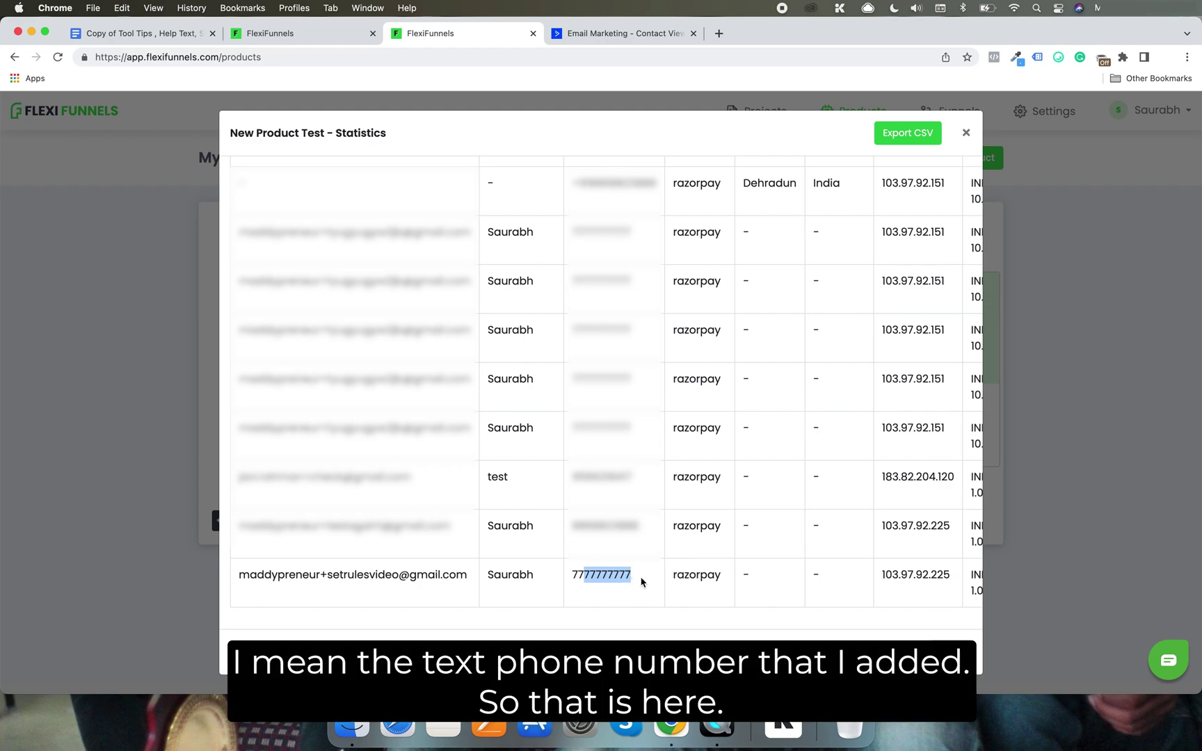
double_click(690, 572)
left_click(689, 572)
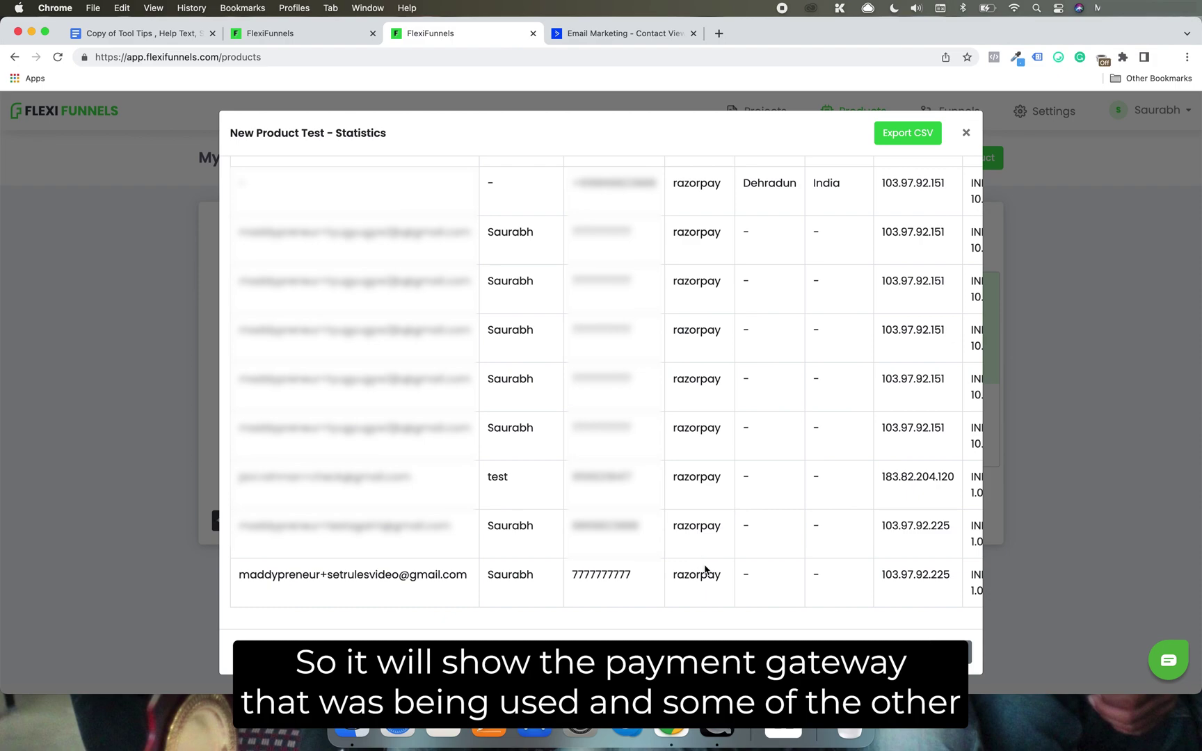
- Review the buyers' INR amounts, statuses and dates, then close the statistics window
scroll(704, 572, "right", 4)
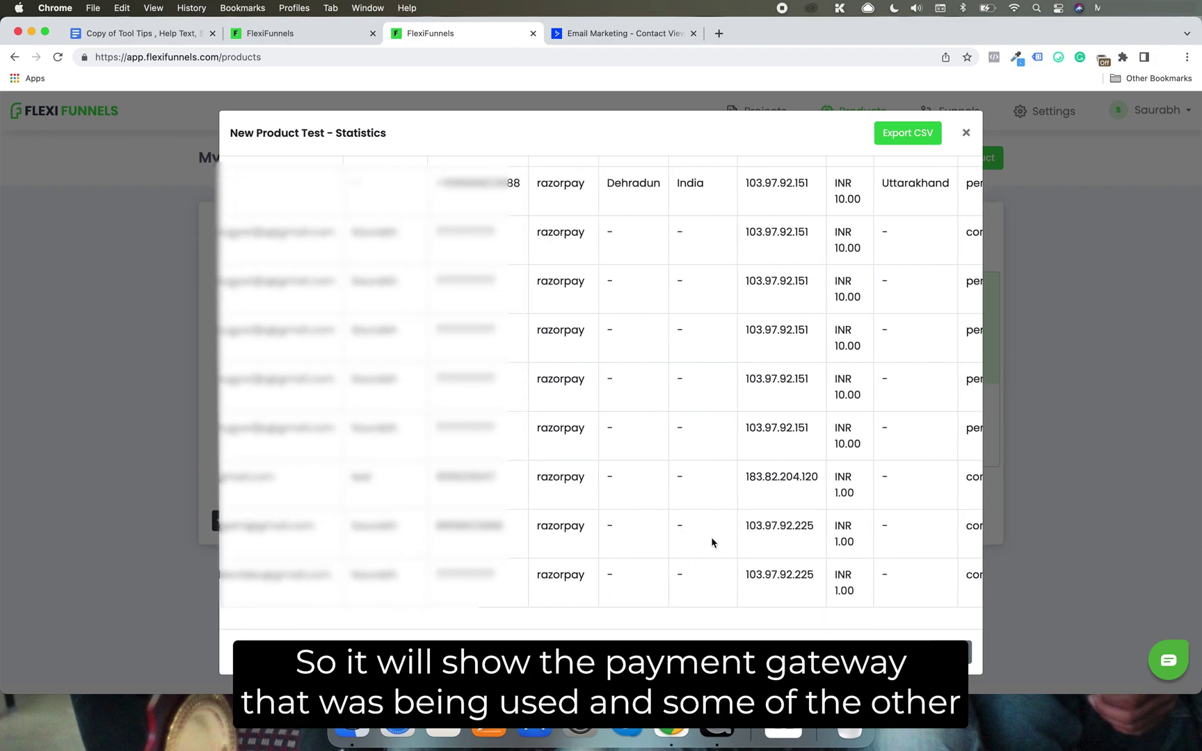
scroll(813, 577, "right", 2)
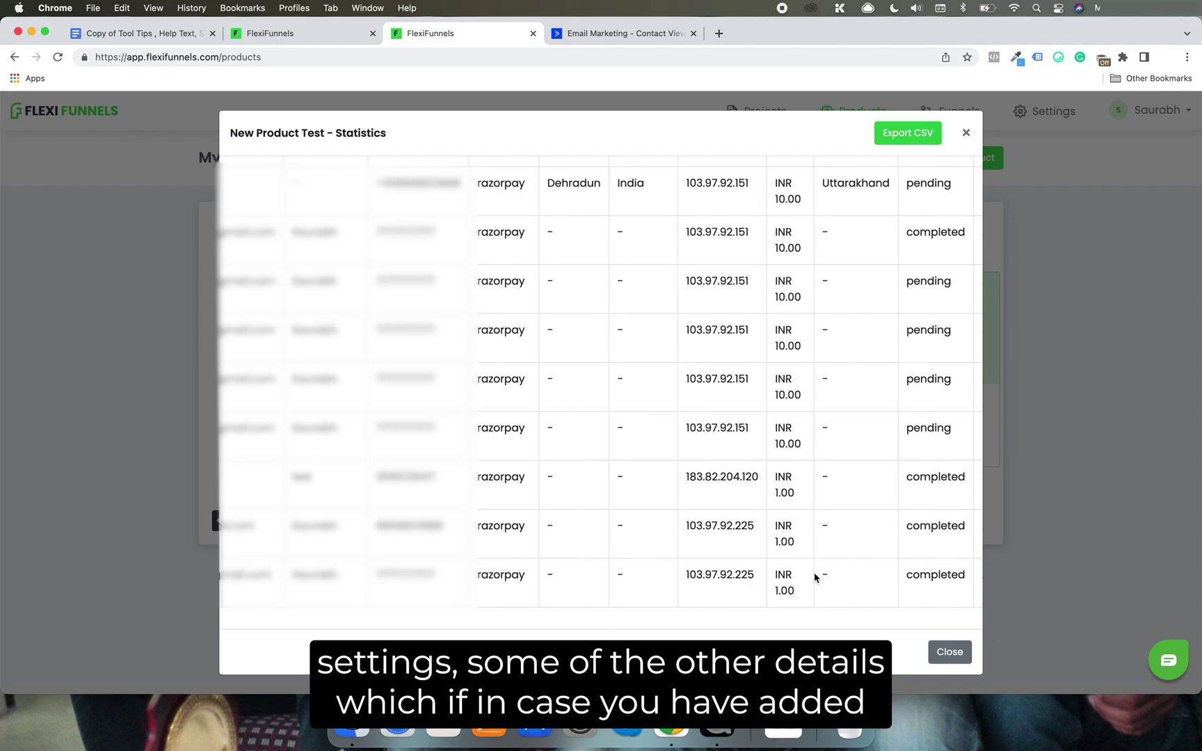
scroll(815, 577, "right", 3)
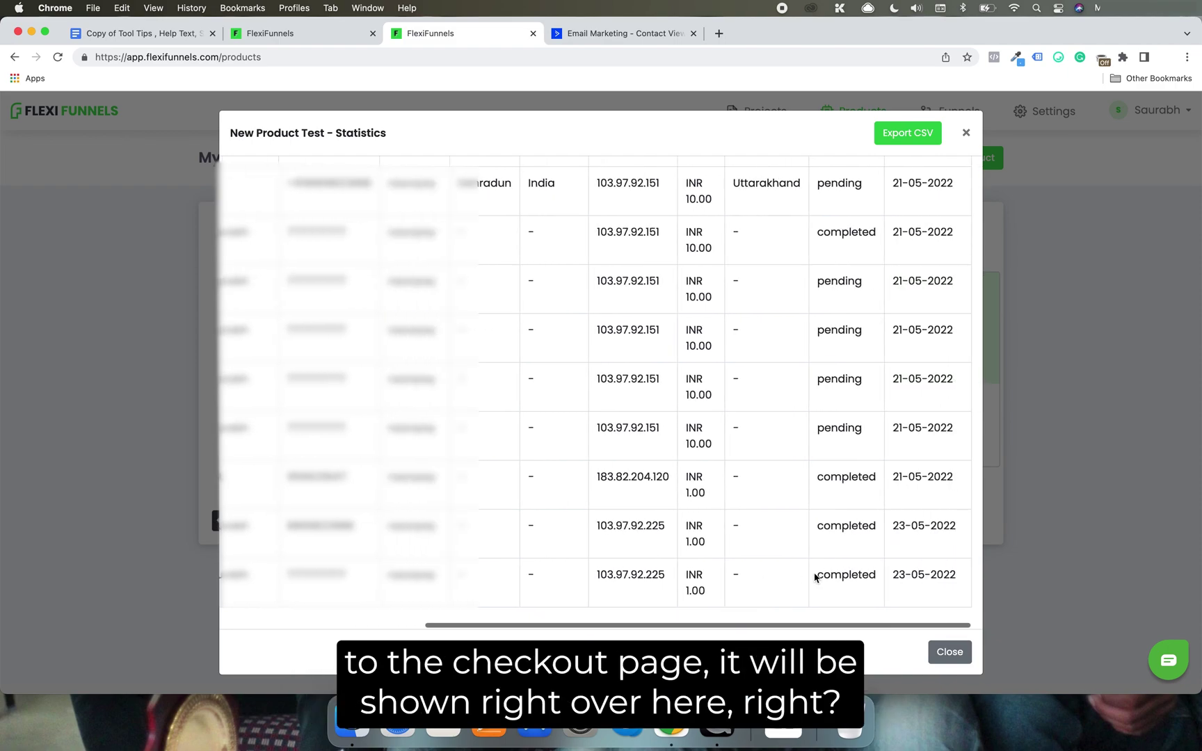
scroll(815, 577, "left", 8)
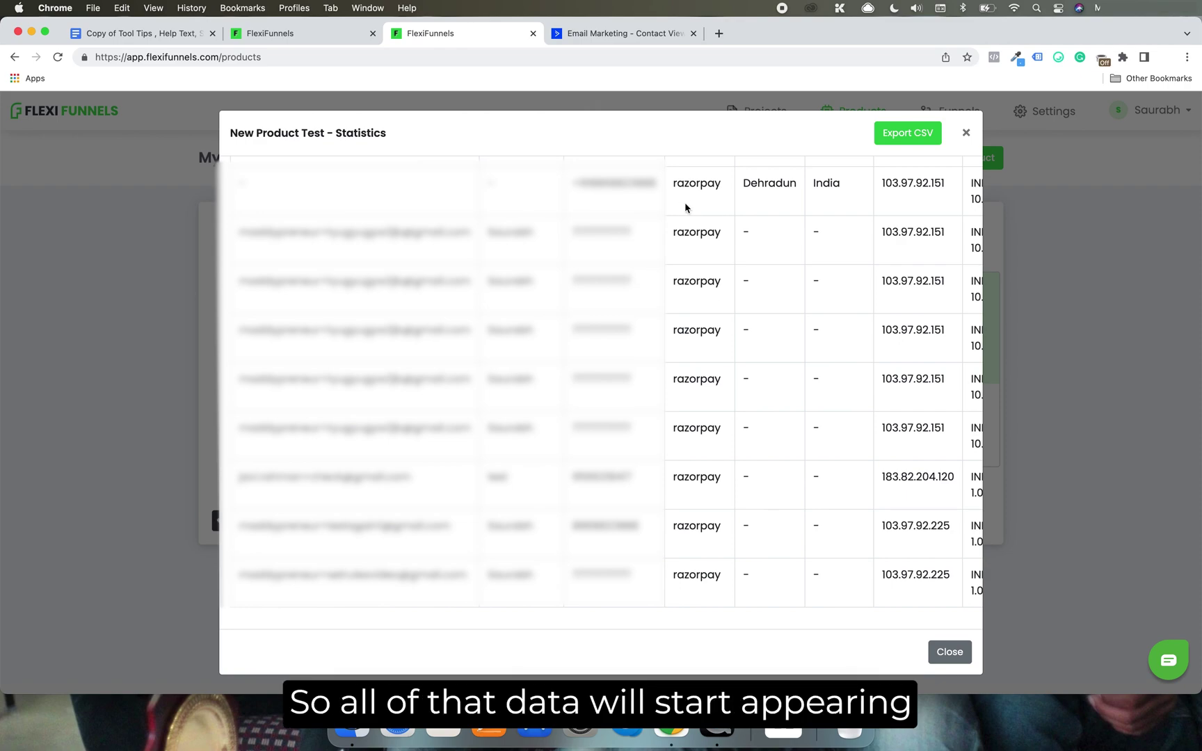
scroll(775, 328, "right", 3)
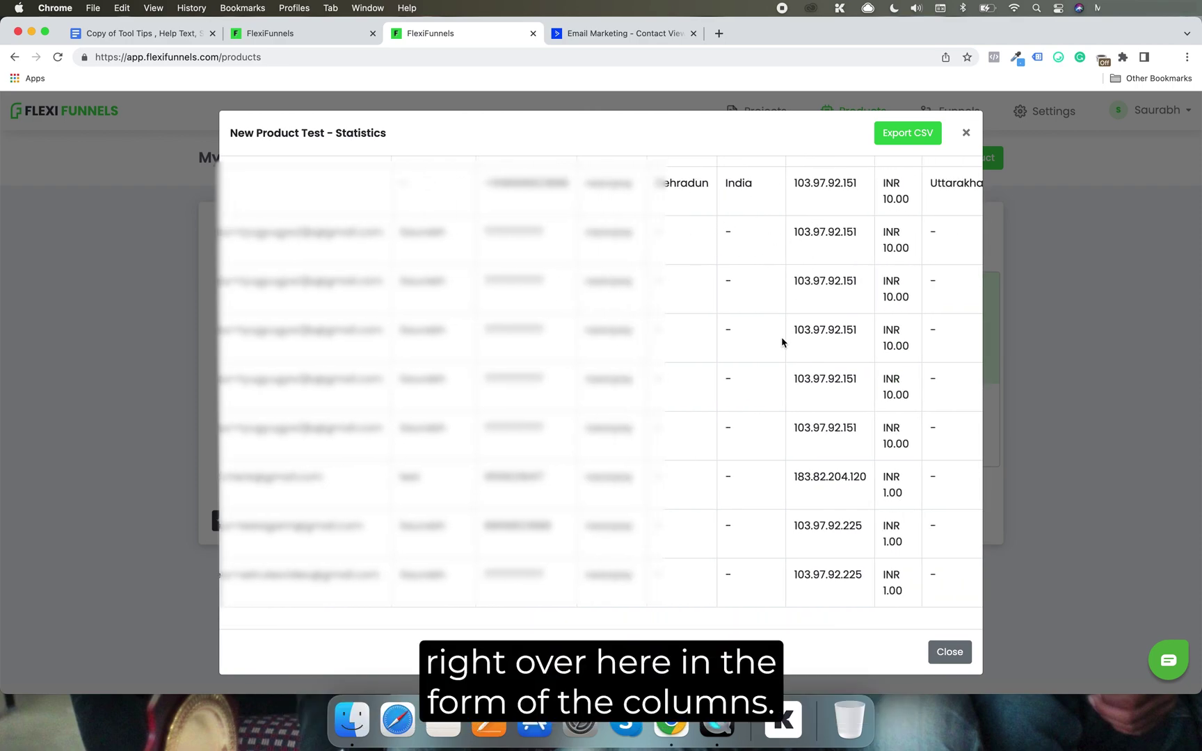
scroll(781, 342, "right", 3)
scroll(782, 341, "left", 5)
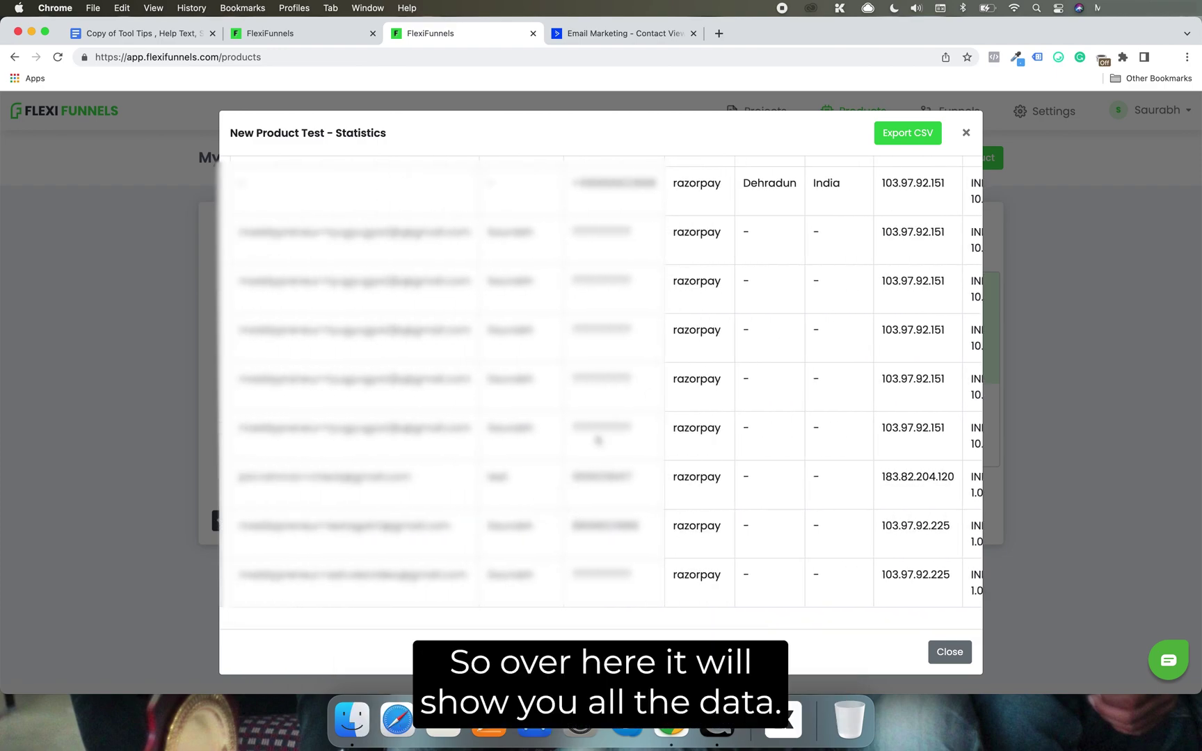
scroll(555, 395, "down", 2)
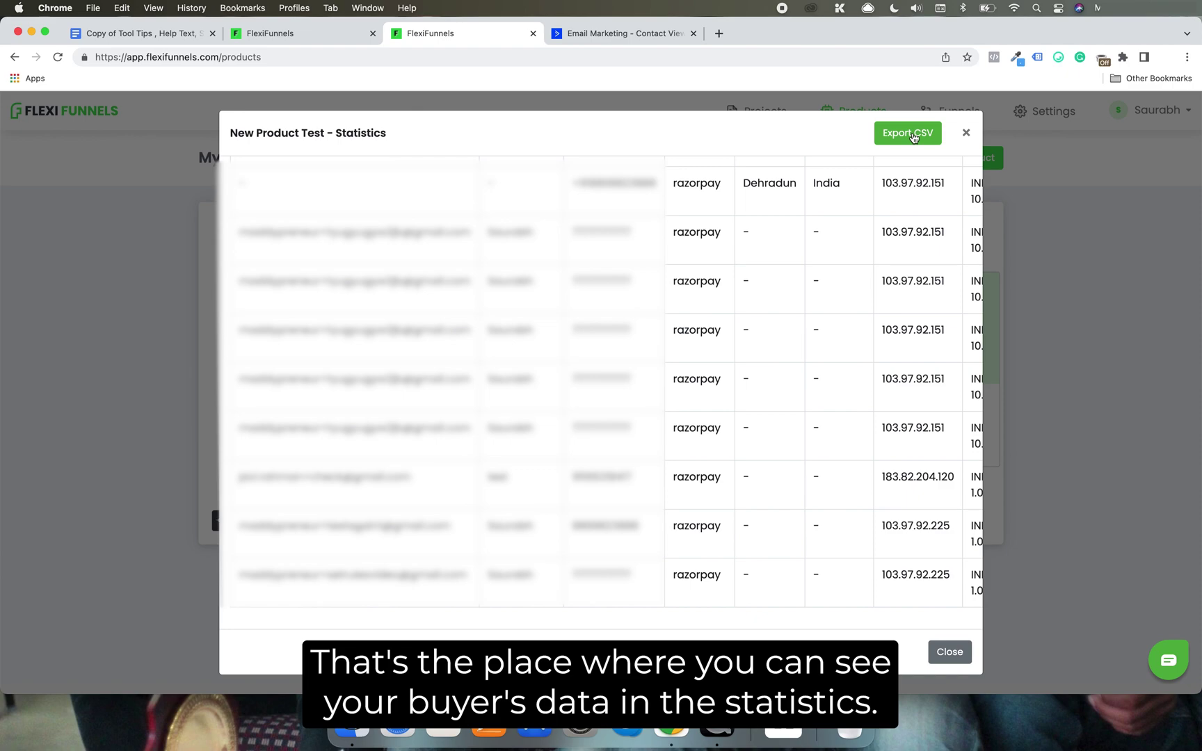
left_click(964, 133)
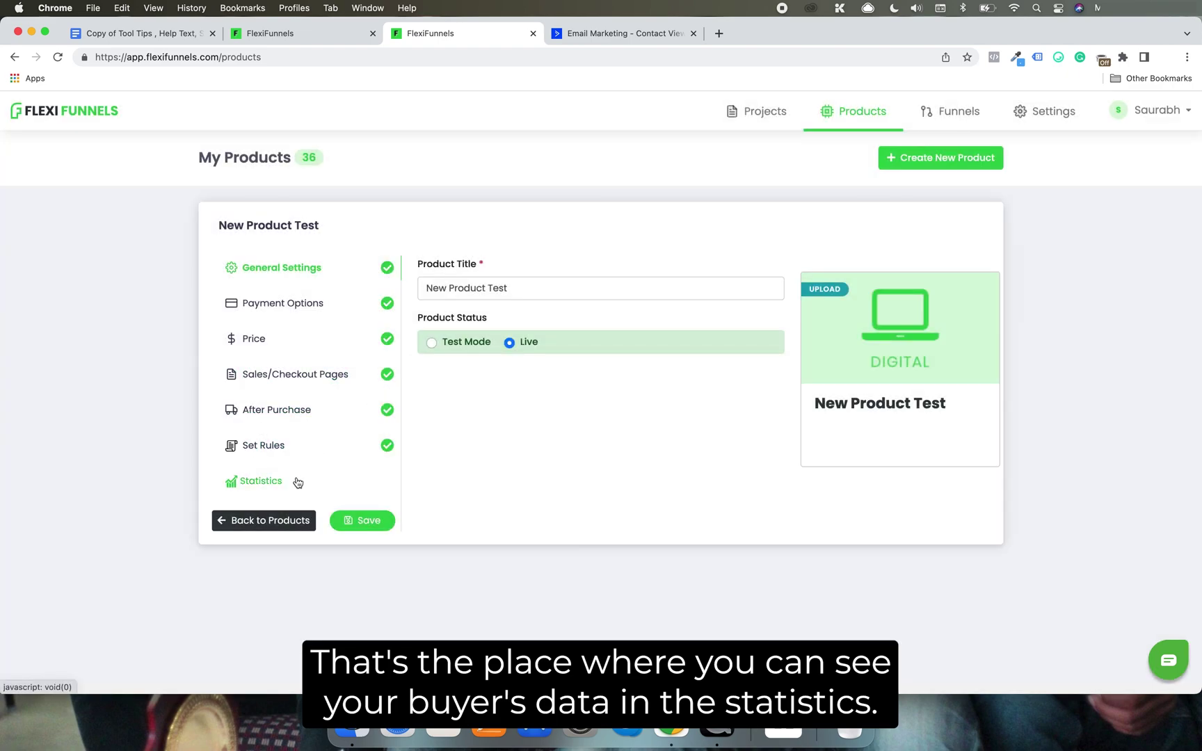
- Open the Optin page in the page editor and copy a website address from a temporary tab
left_click(314, 36)
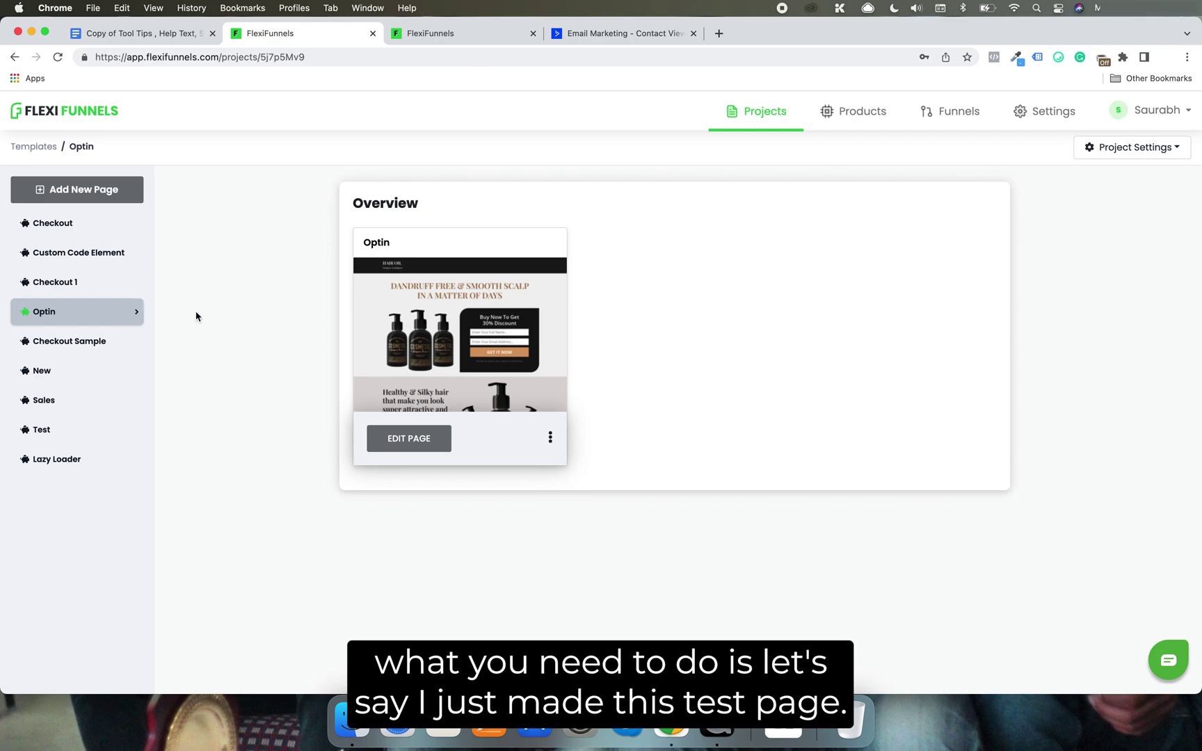
left_click(418, 447)
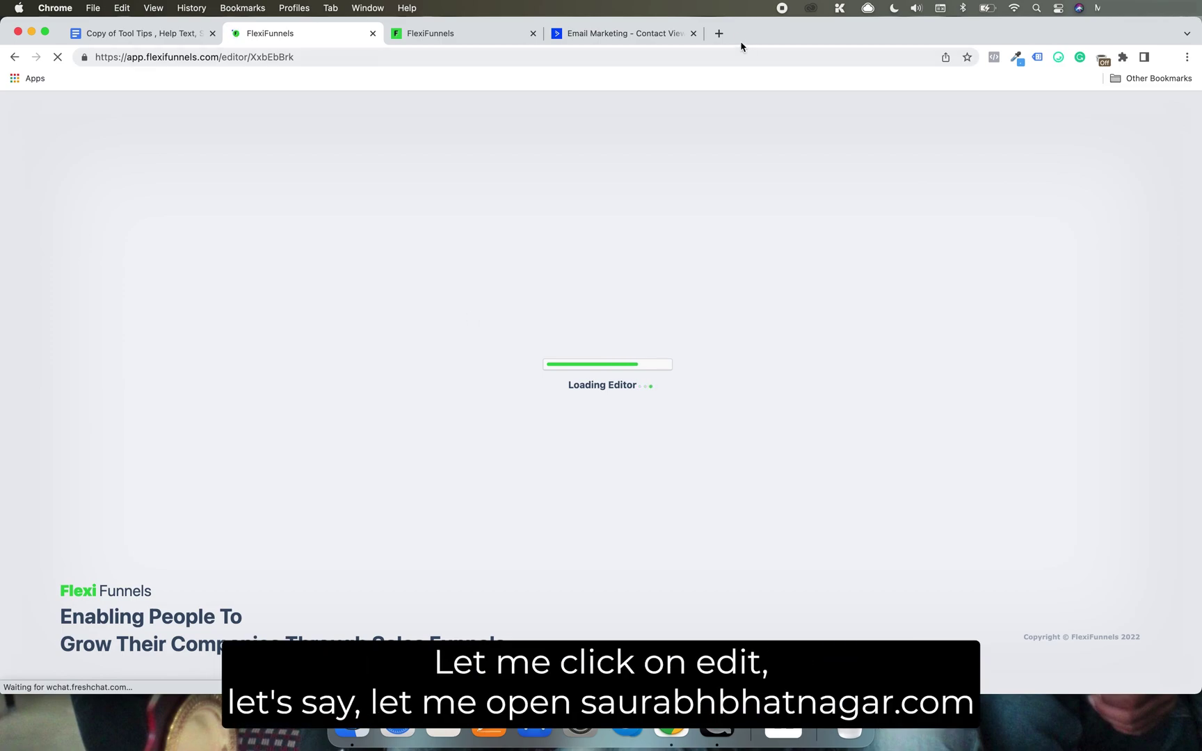
left_click(719, 34)
type("sa")
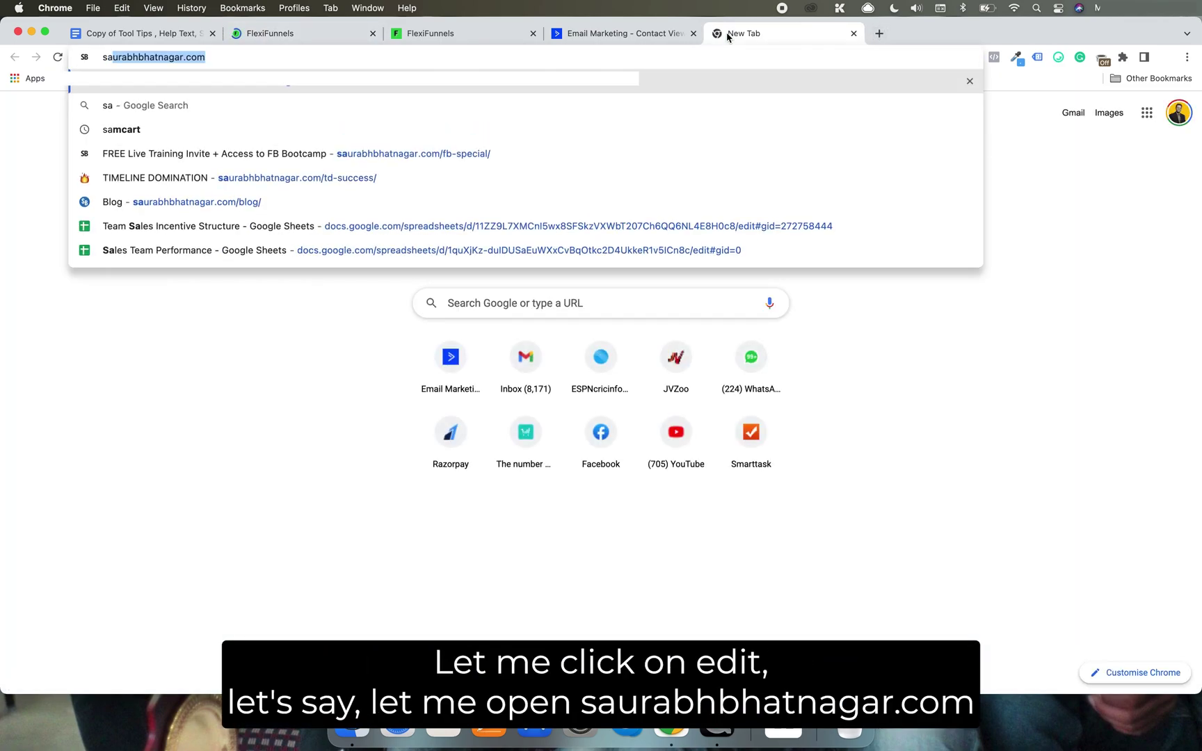
key("Return")
left_click(689, 56)
key("super+c")
key("super+w")
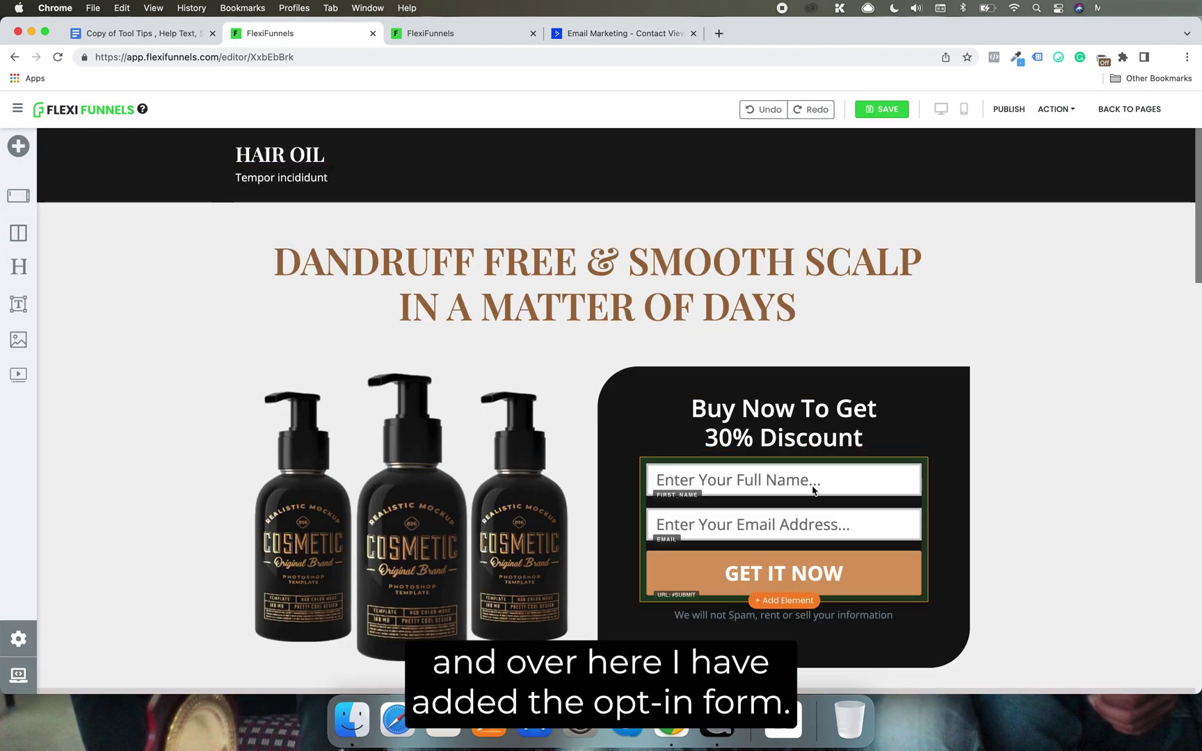
- Enable On Submit Go To on the opt-in form with the copied website URL
left_click(925, 451)
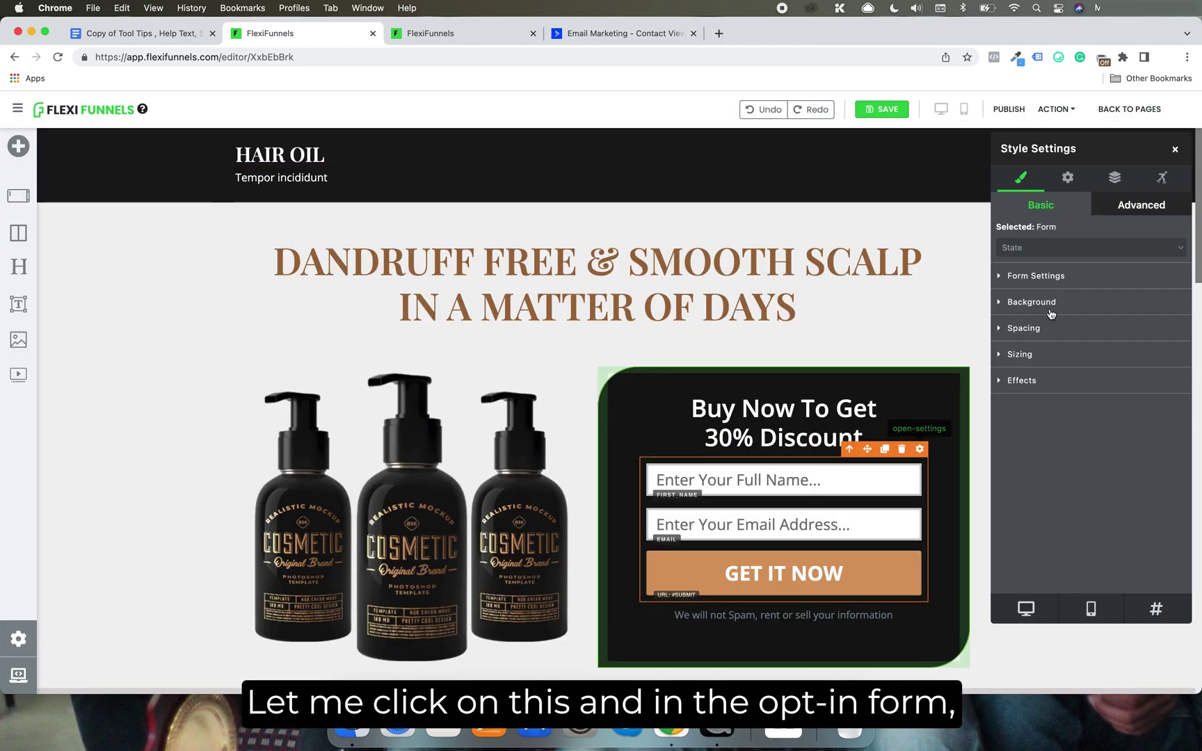
left_click(1068, 177)
scroll(1111, 357, "down", 1)
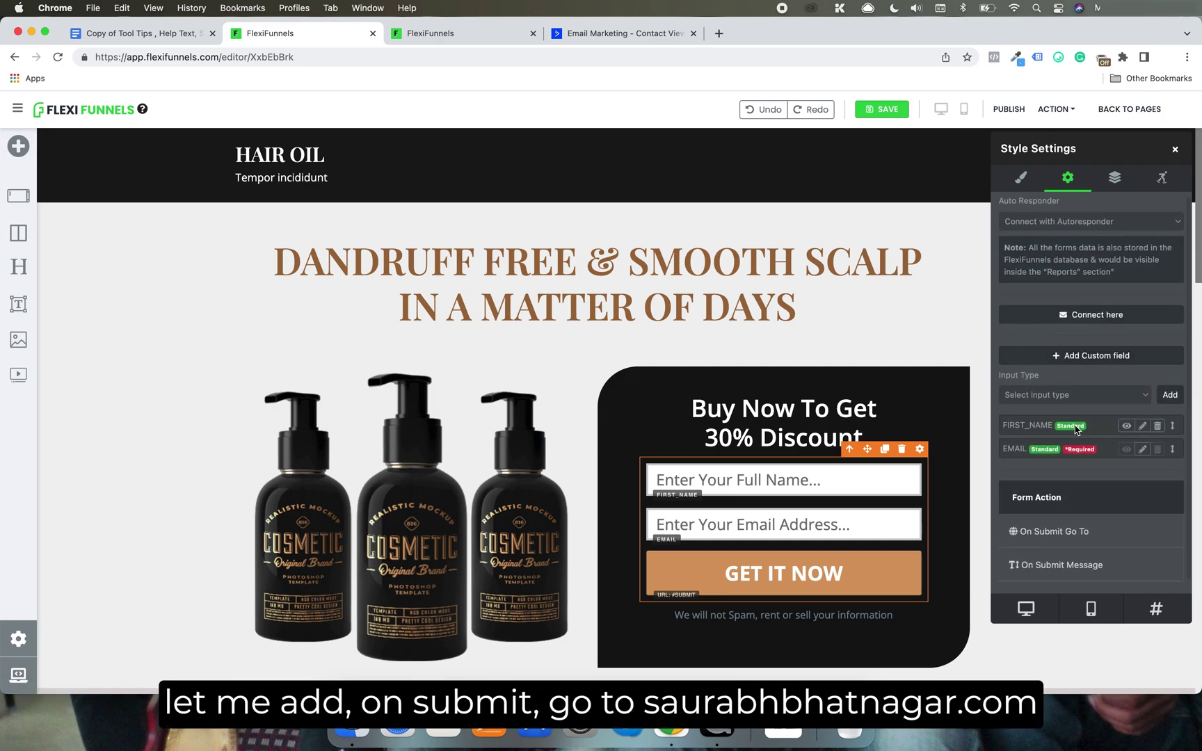
left_click(1069, 523)
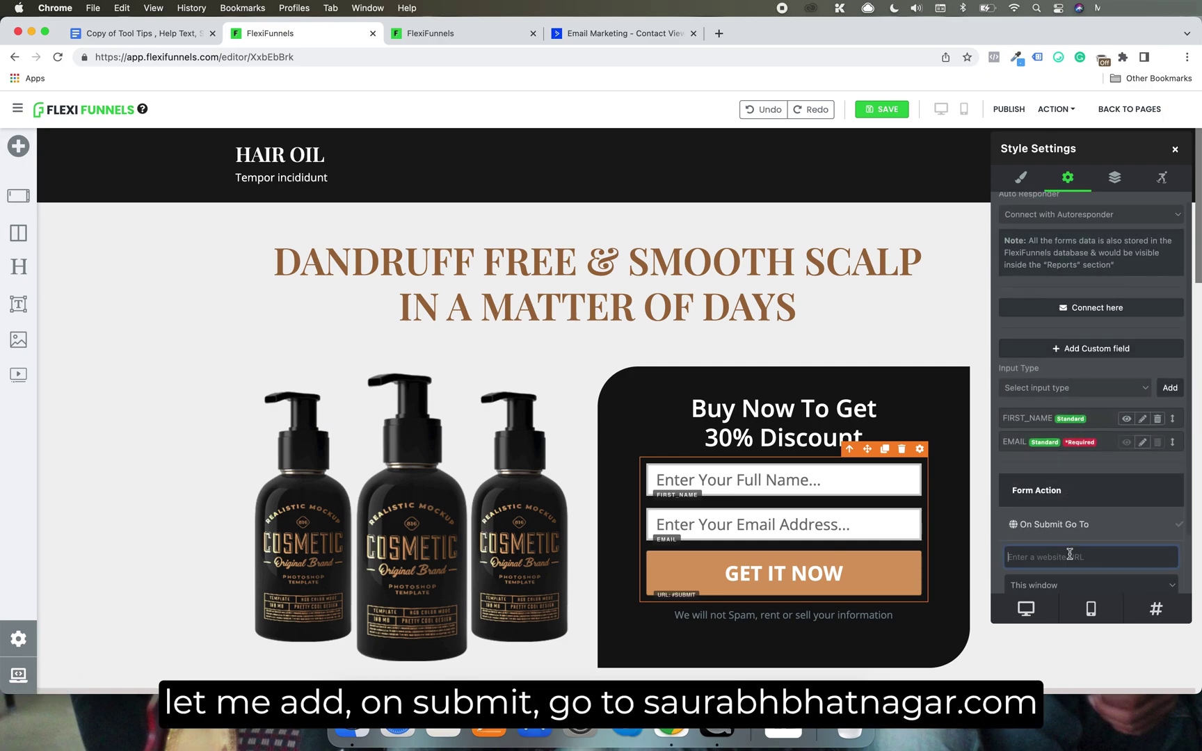
key("super+v")
scroll(1069, 549, "down", 2)
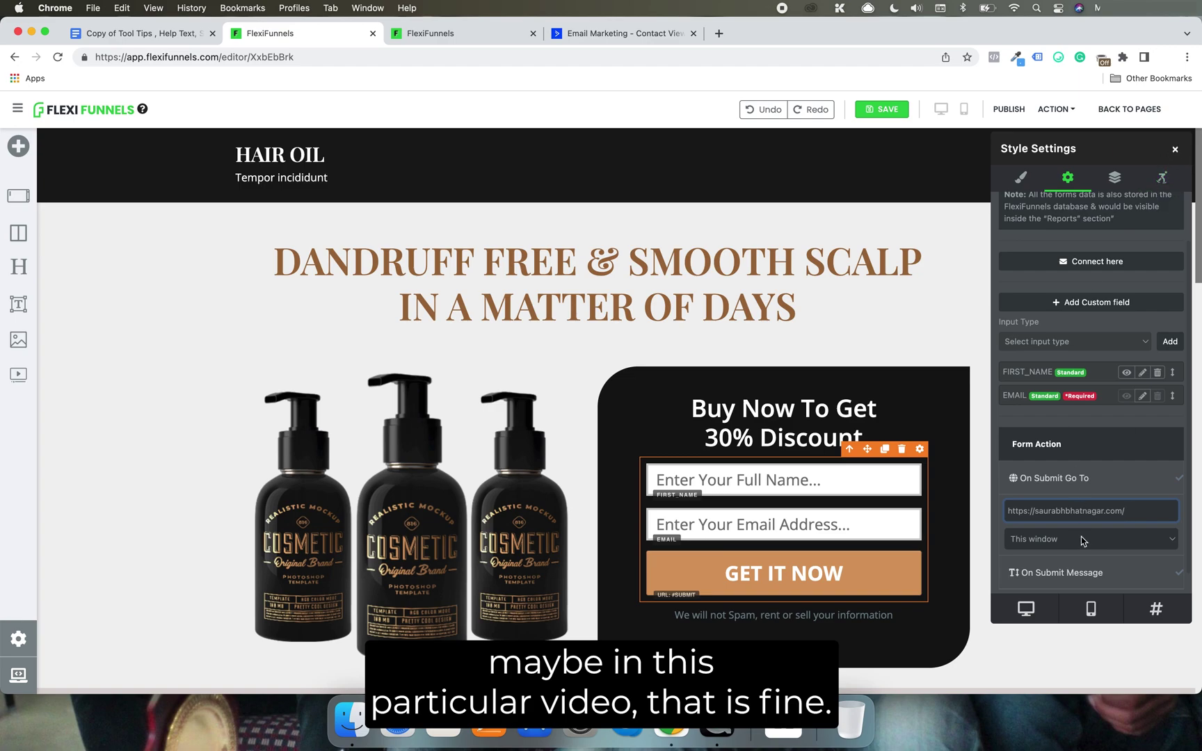
scroll(1078, 536, "down", 1)
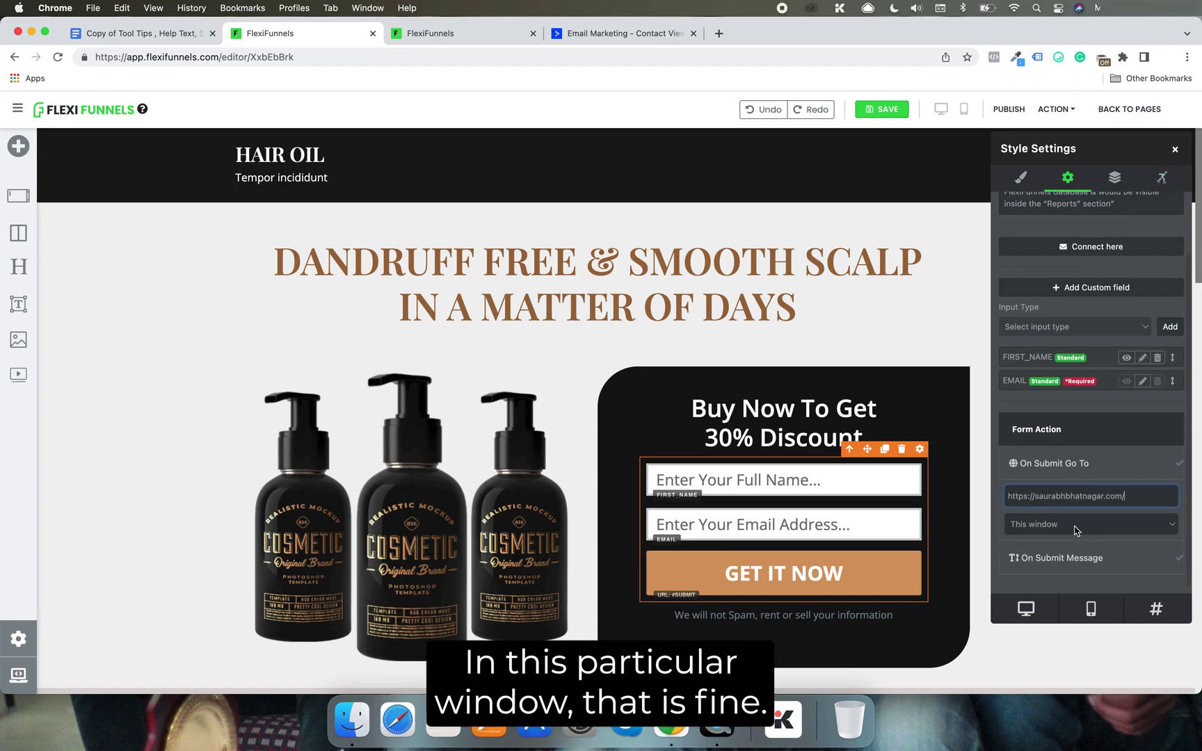
left_click(1173, 147)
- Publish the Optin page and open its published URL in a new tab
left_click(1005, 110)
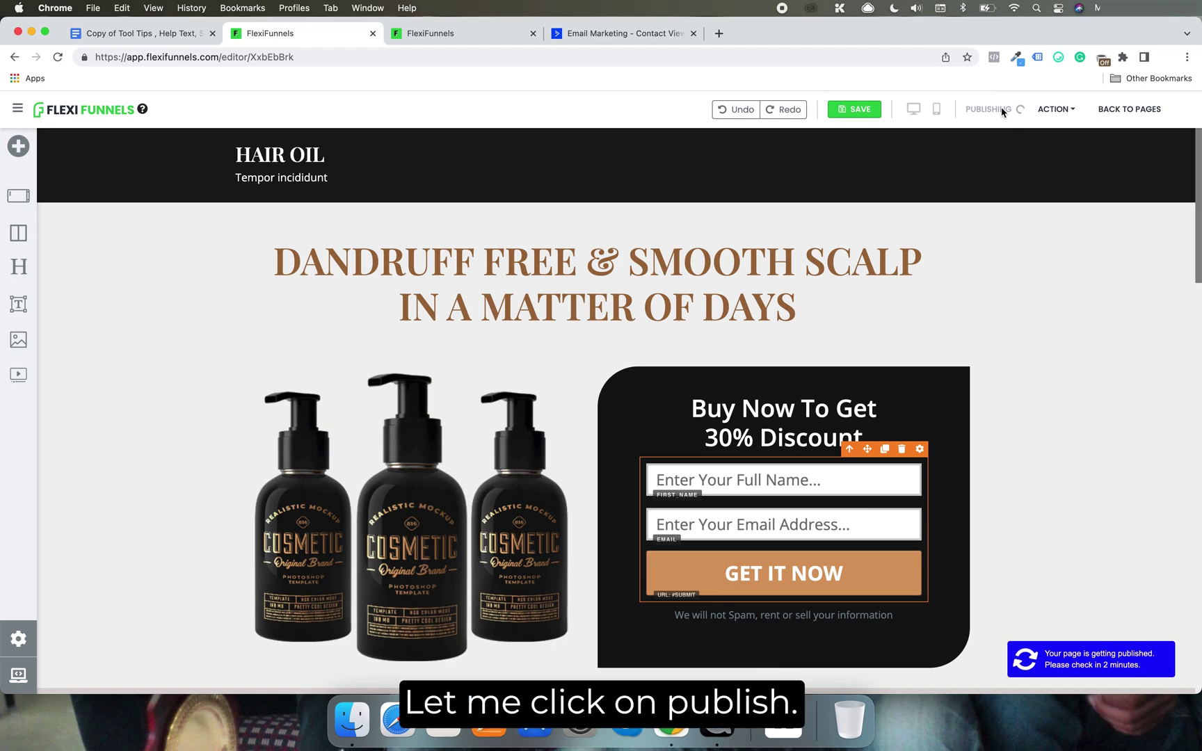
left_click(1055, 109)
left_click(1021, 139)
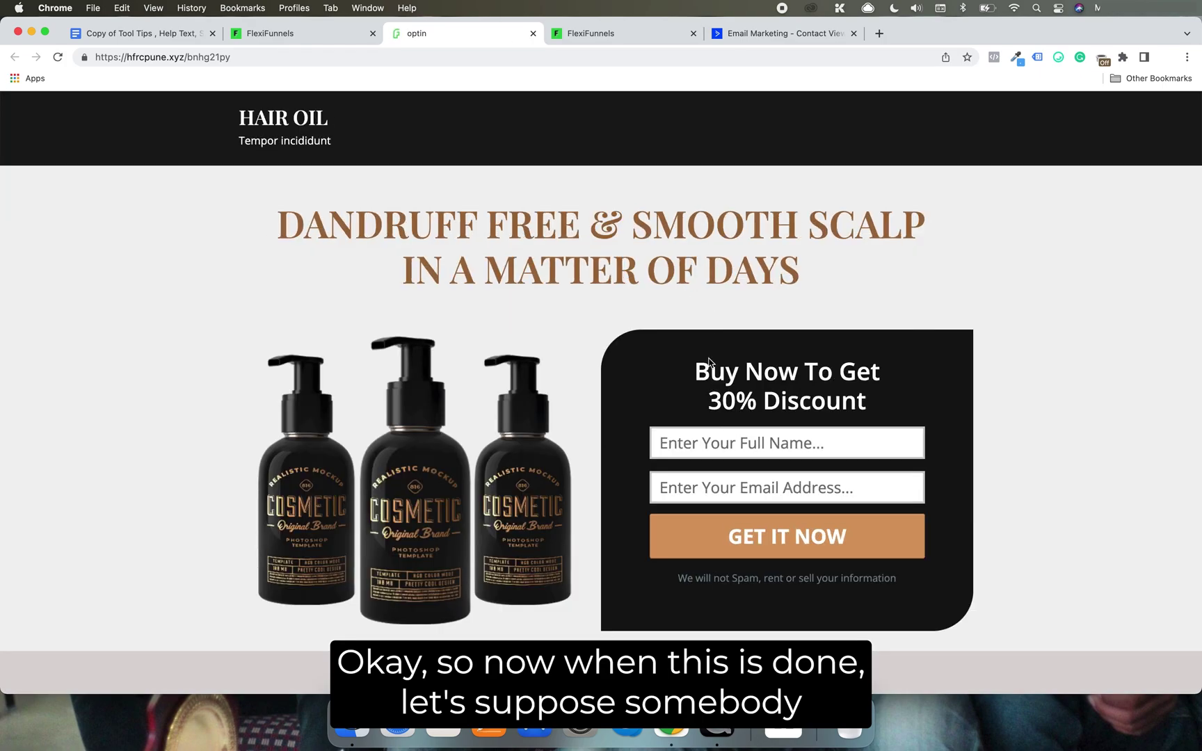
- Submit the live opt-in form with an autofilled full name and email via GET IT NOW
left_click(727, 449)
left_click(727, 478)
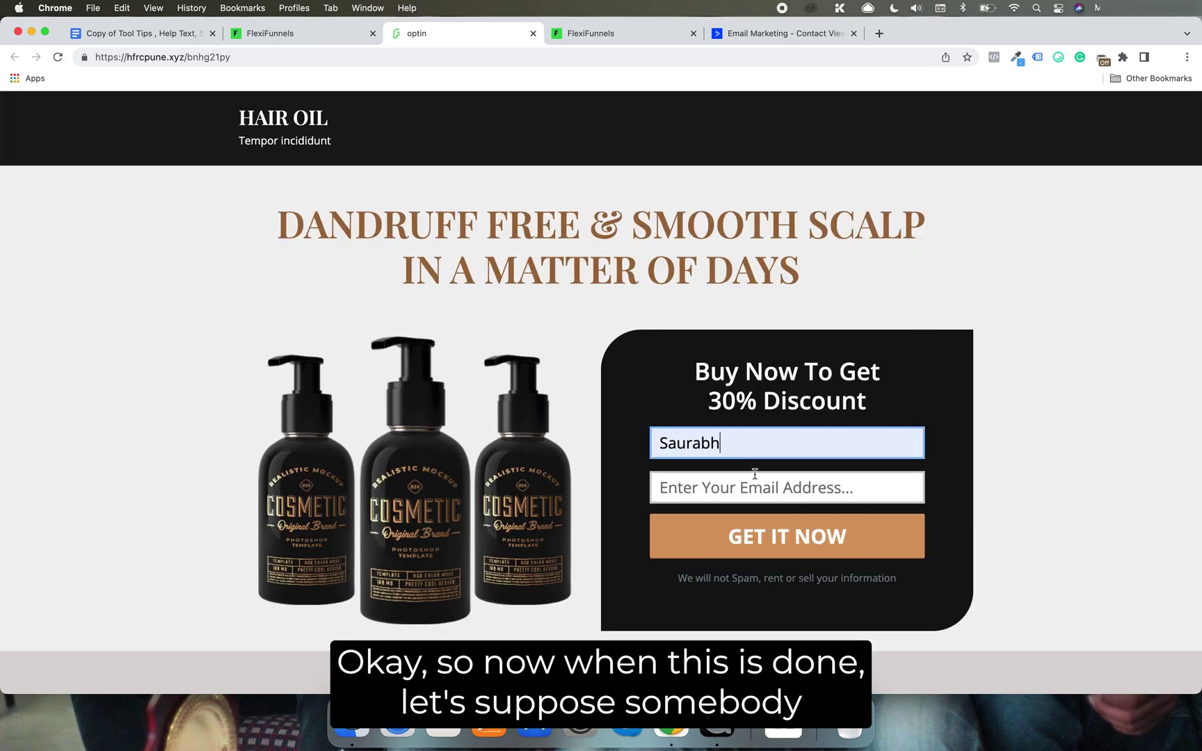
left_click(729, 487)
left_click(775, 526)
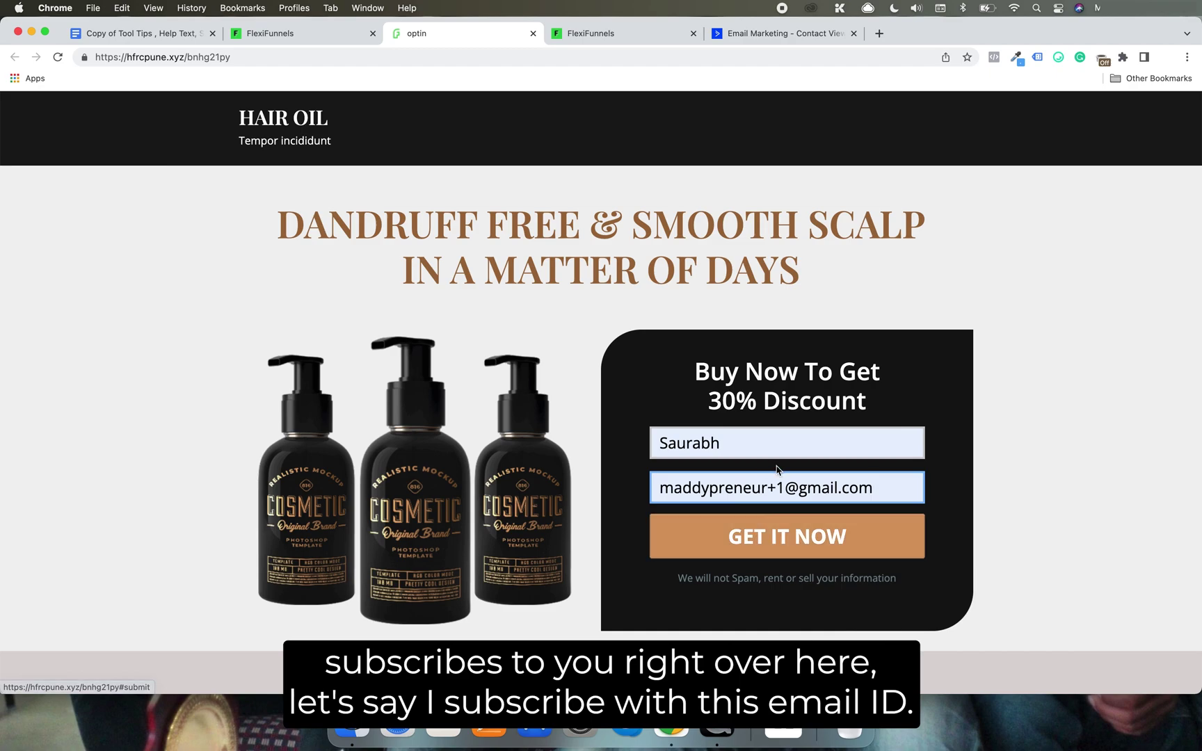
left_click(790, 546)
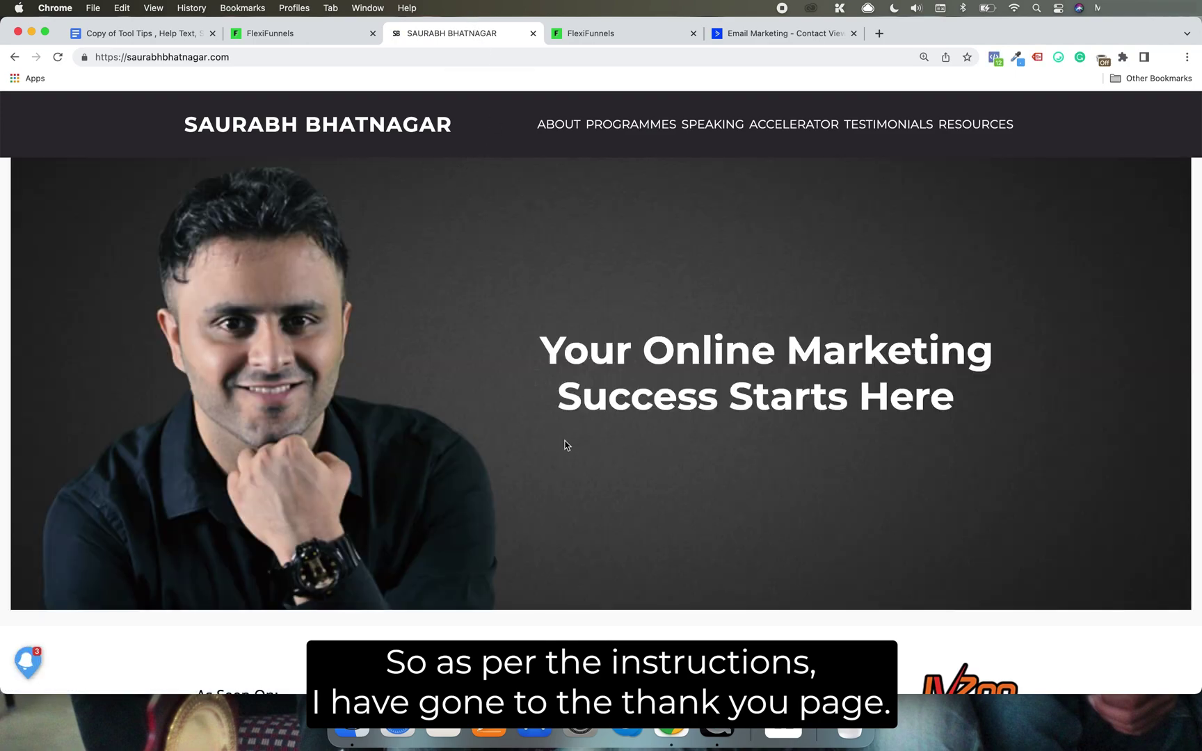
- Check the redirect website, then go back to the FlexiFunnels editor tab
scroll(564, 439, "down", 3)
scroll(564, 440, "up", 3)
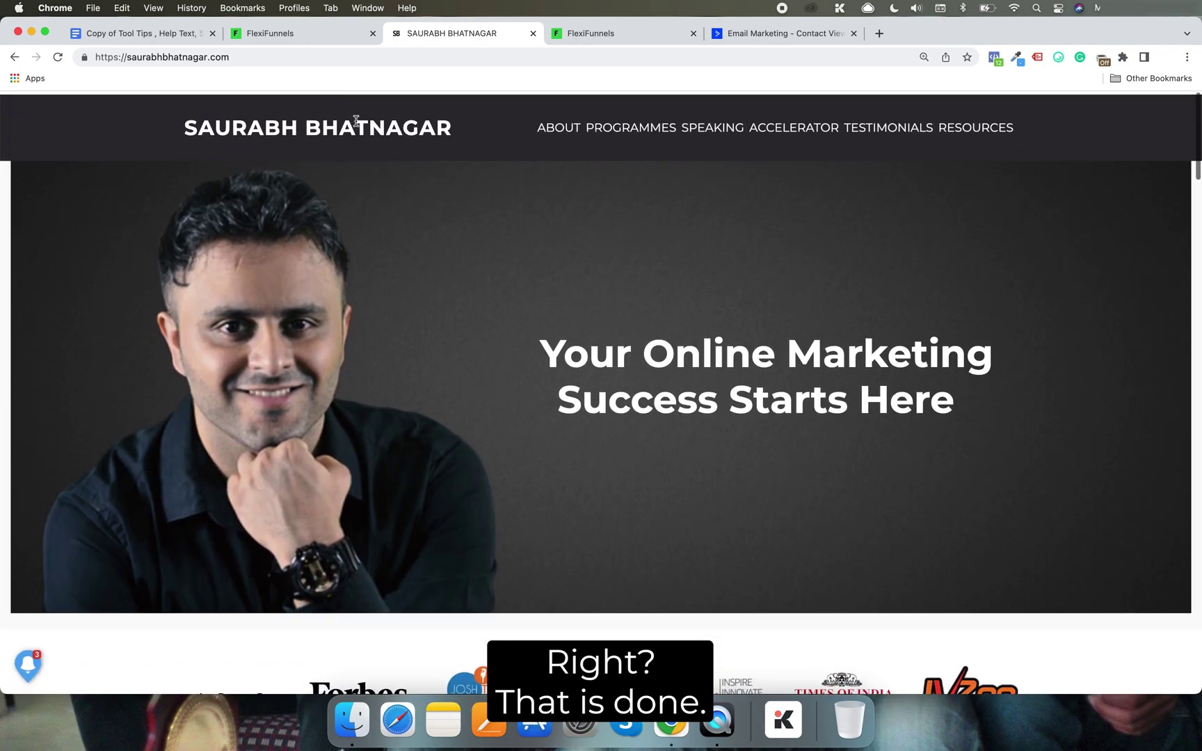
left_click(324, 43)
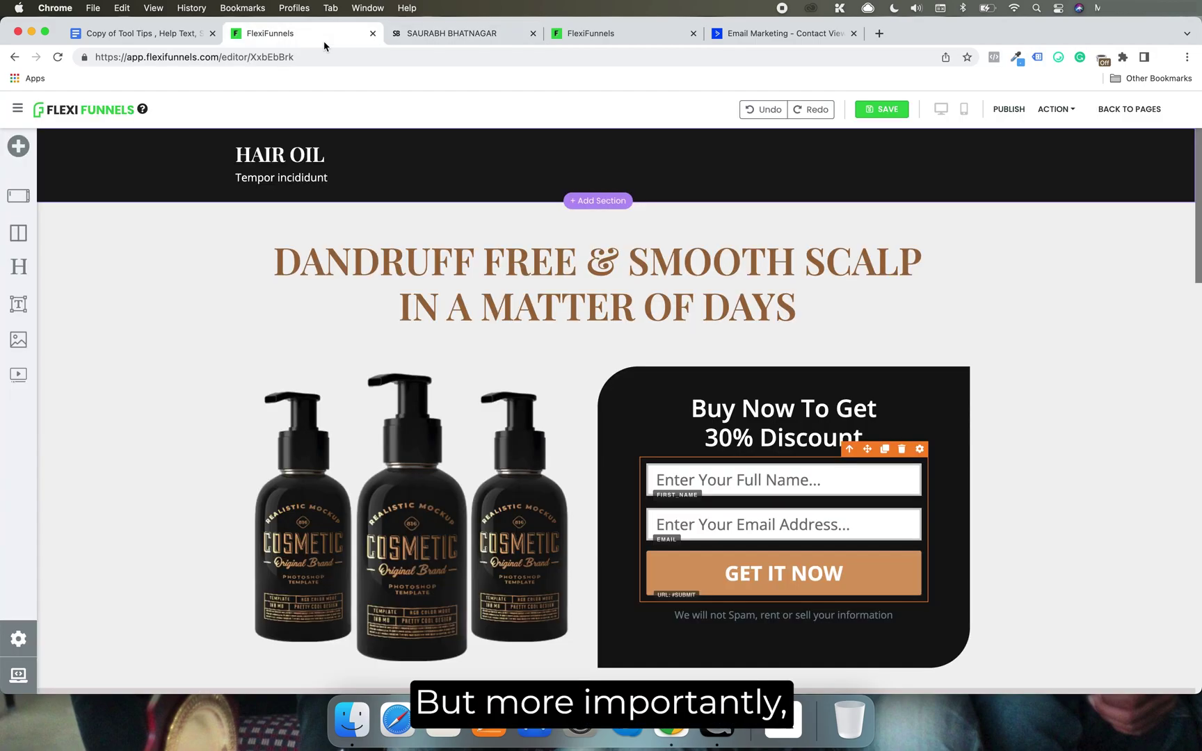
- Leave the editor for the pages overview and open the Optin page's Reports
left_click(1127, 109)
left_click(643, 275)
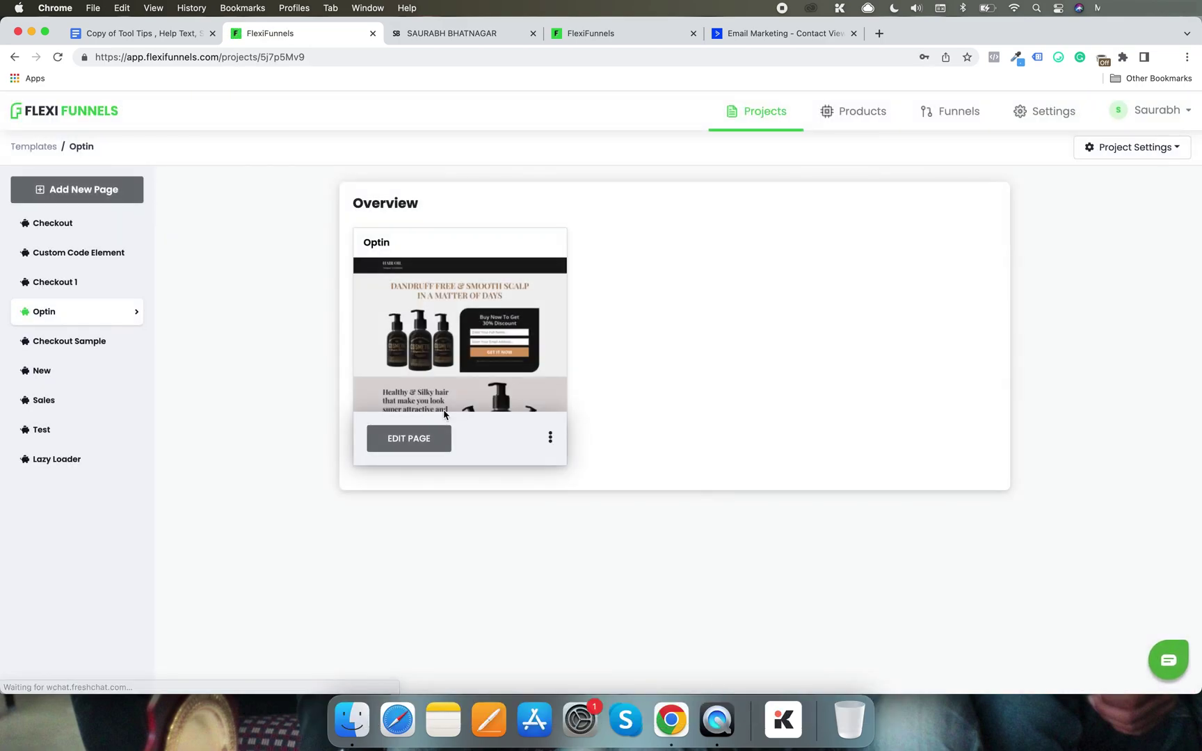
left_click(552, 439)
left_click(589, 571)
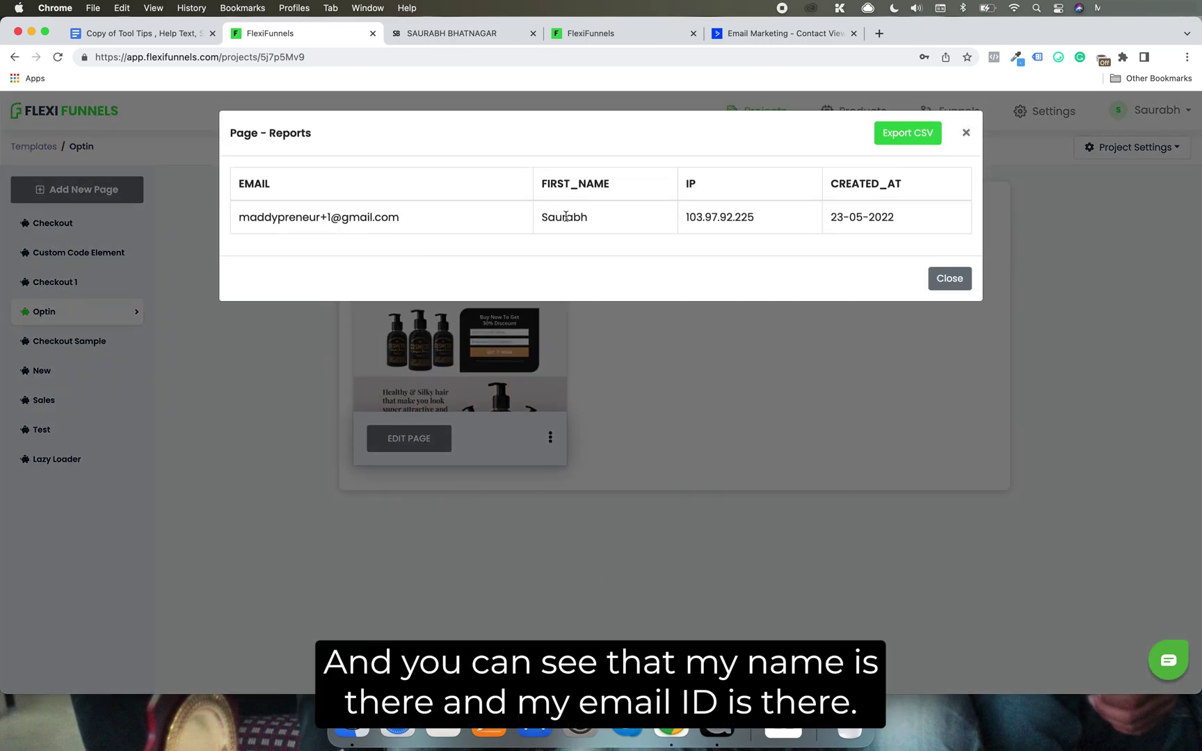
- Review the submission's email, first name and 23-05-2022 date, then return to the live opt-in page
left_click(562, 217)
left_click_drag(288, 217, 337, 224)
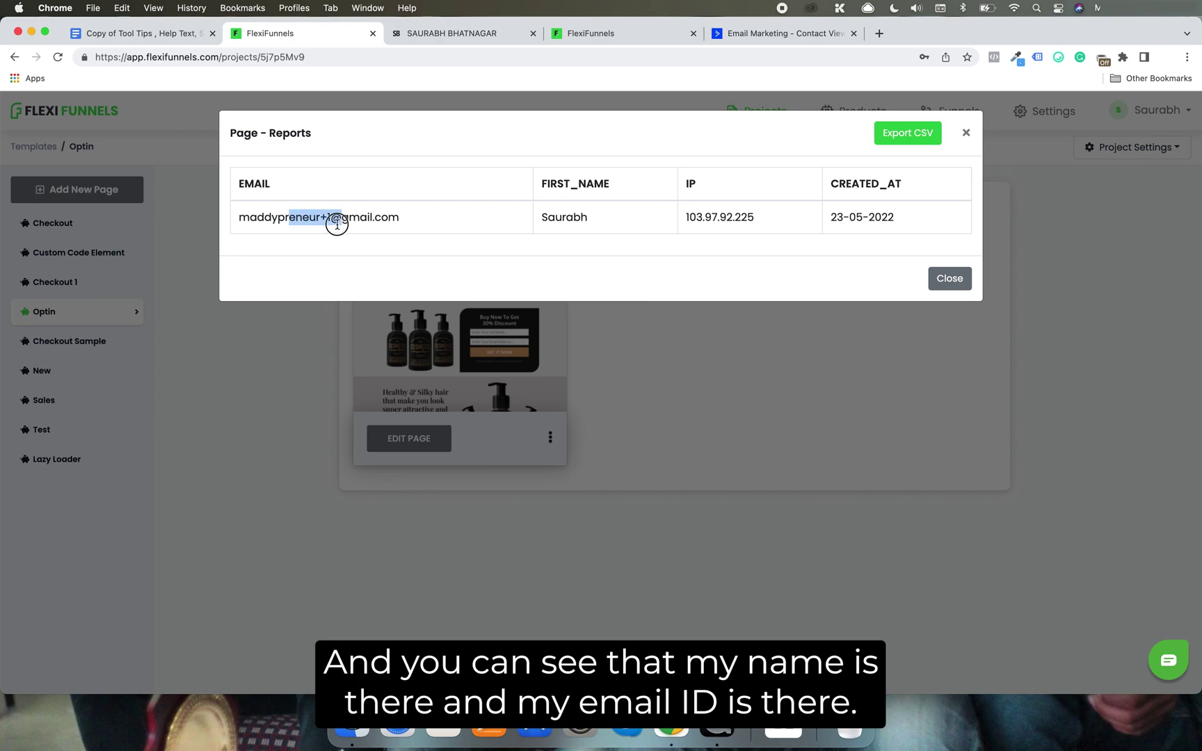
left_click(336, 224)
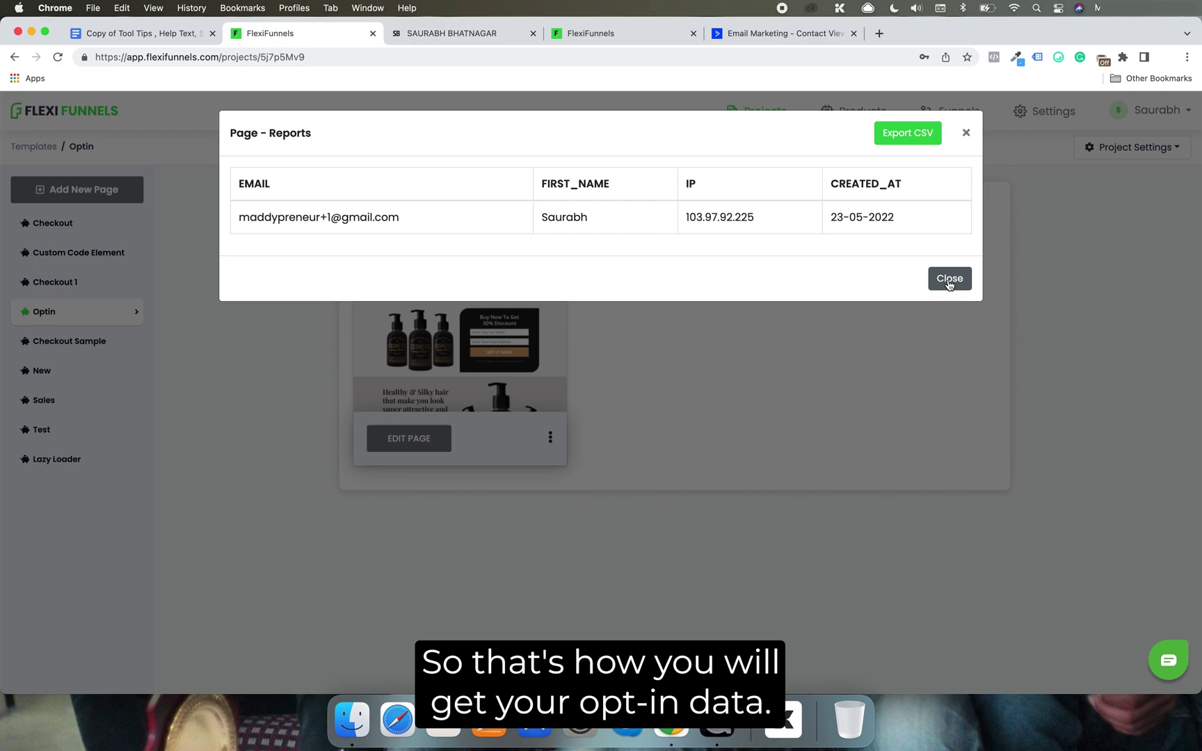
left_click(422, 41)
key("super+bracketleft")
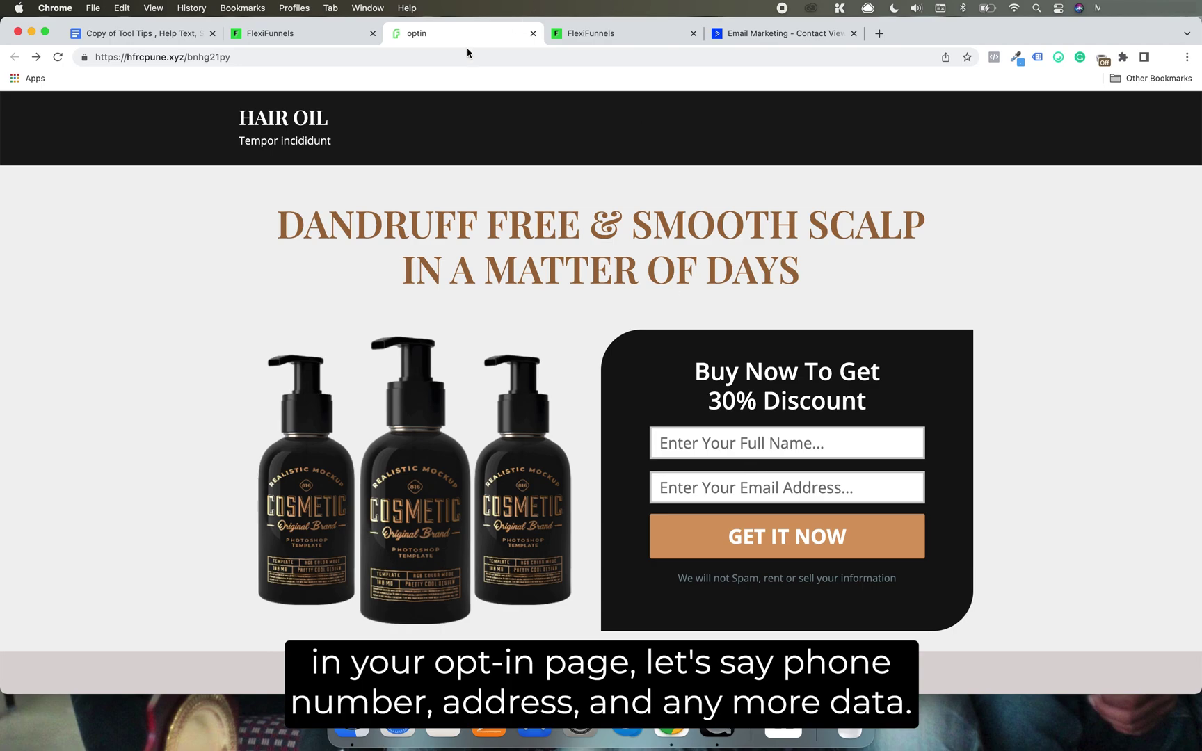
- Close the Page - Reports window in FlexiFunnels and reopen the Optin card's three-dot menu
left_click(417, 56)
left_click(327, 35)
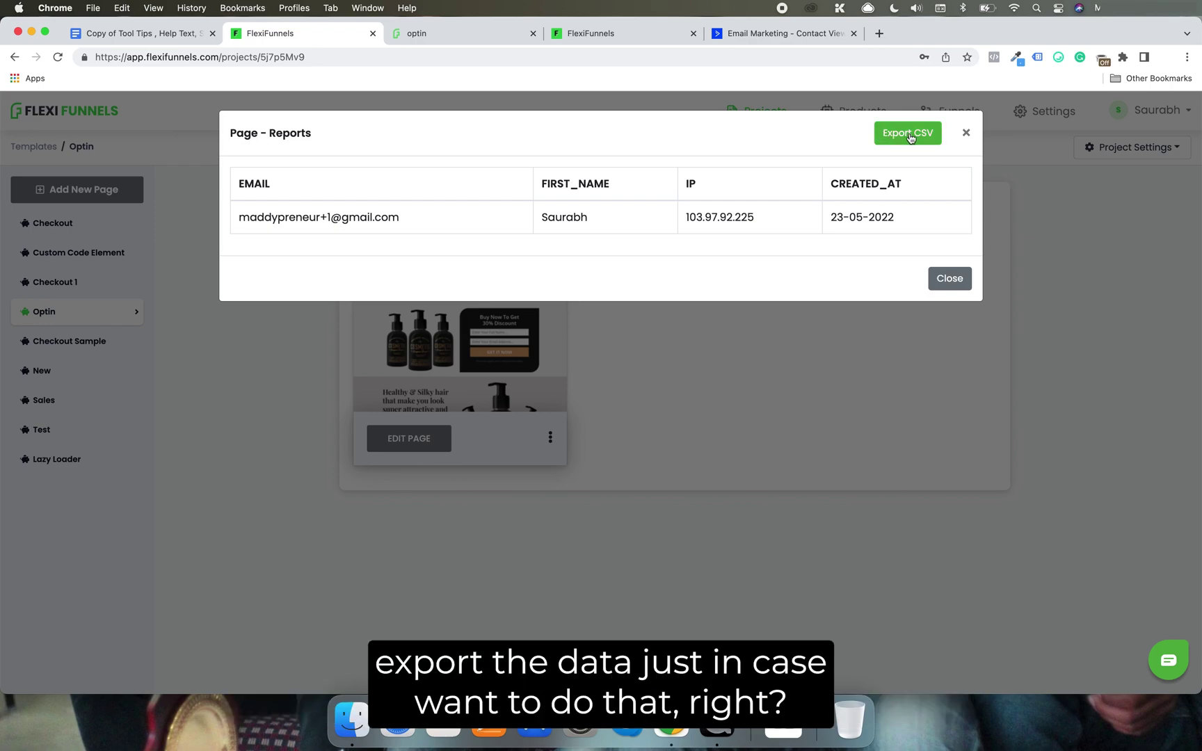
left_click(964, 134)
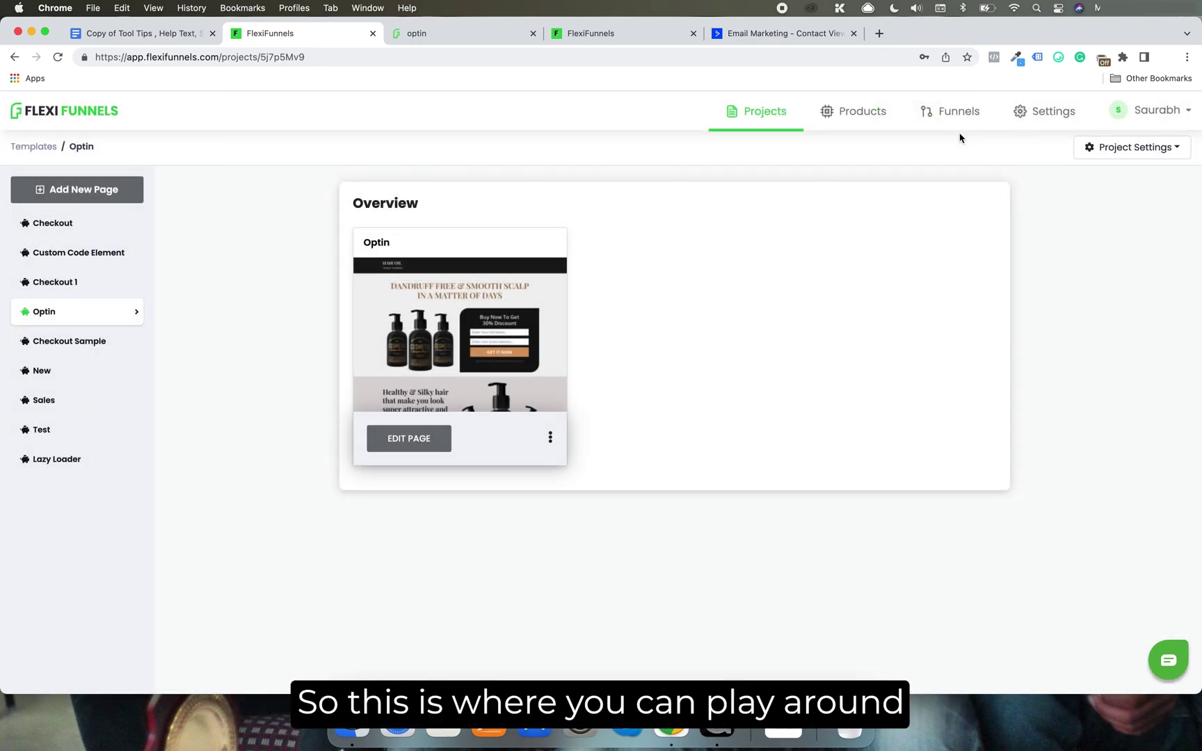
left_click(548, 435)
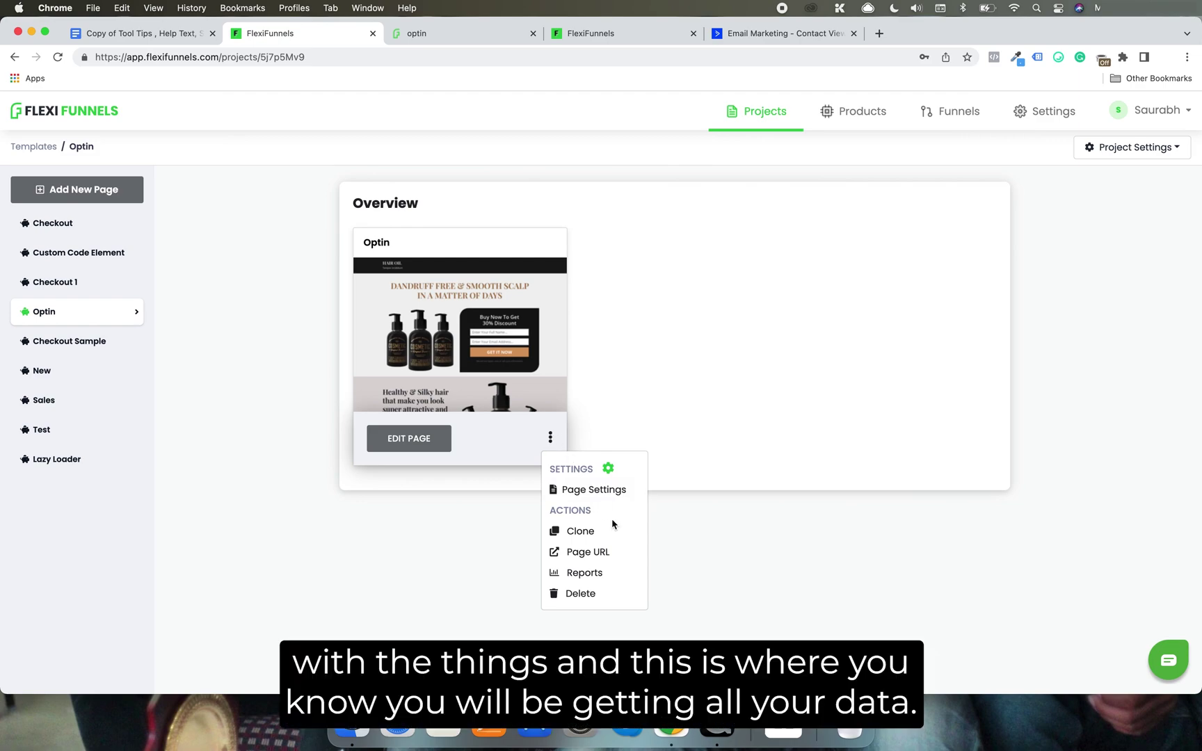